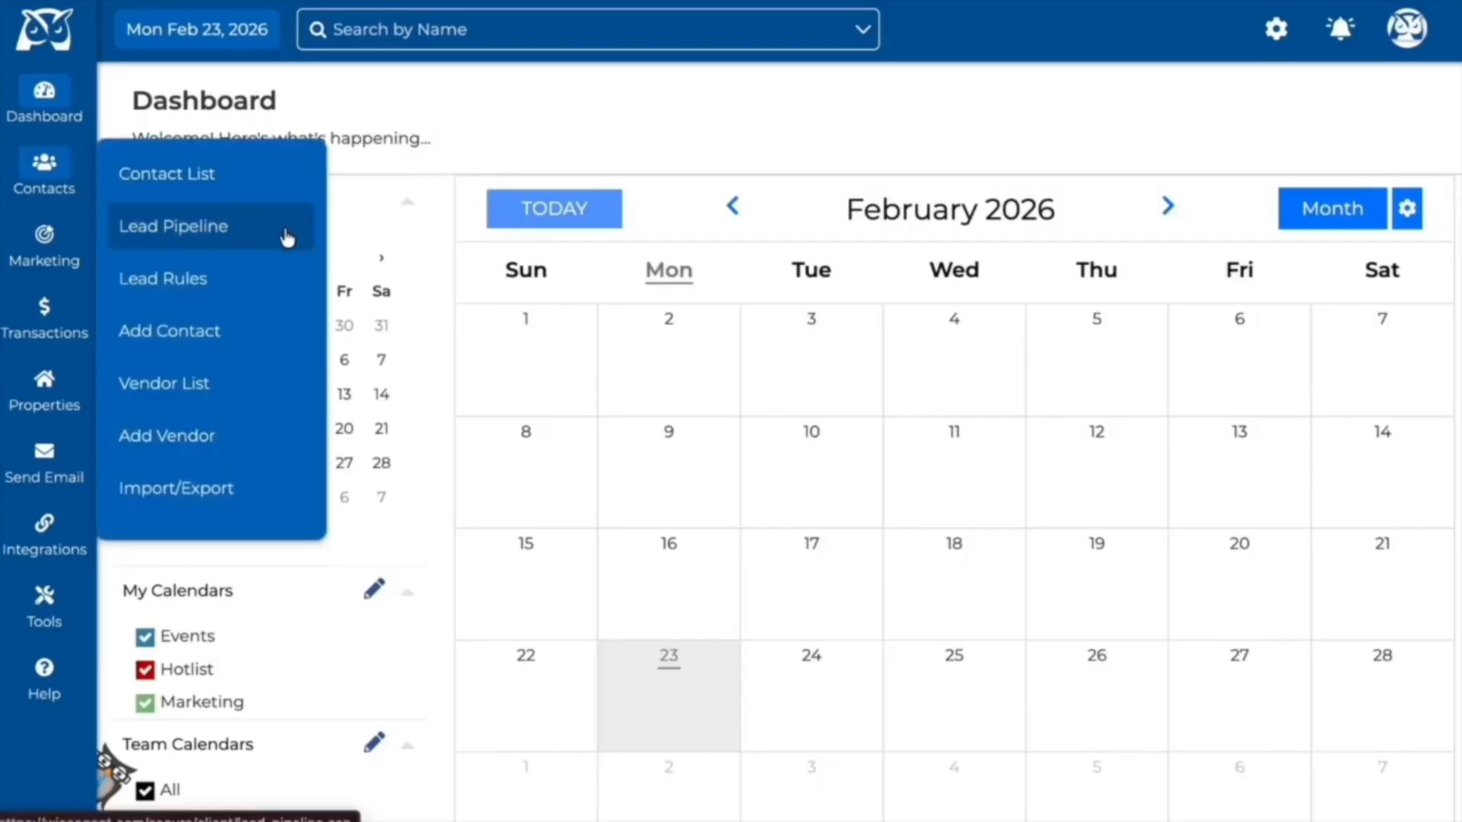
Create a new lead pipeline and name it Seller.
left_click(286, 233)
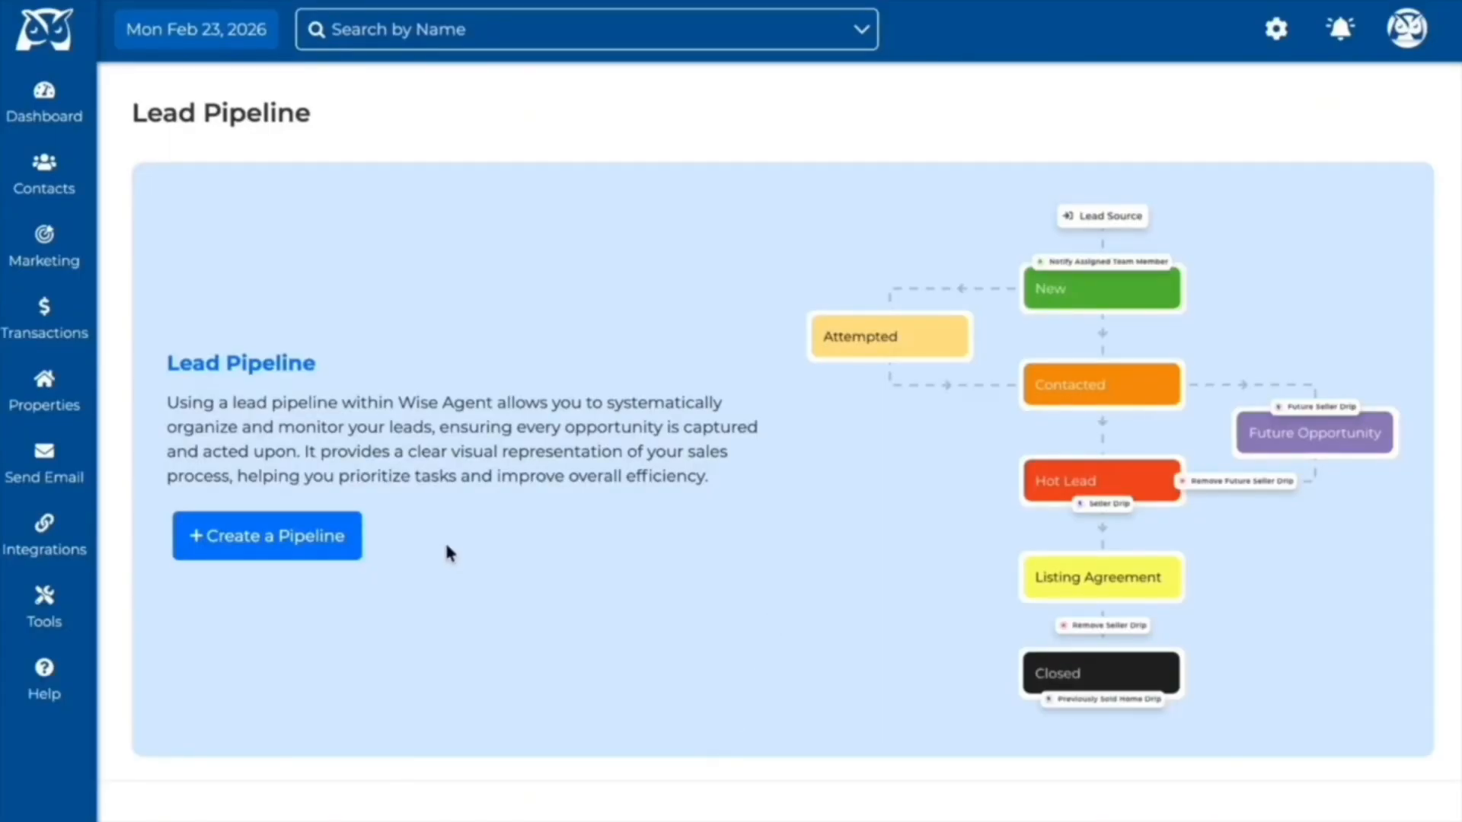
left_click(351, 562)
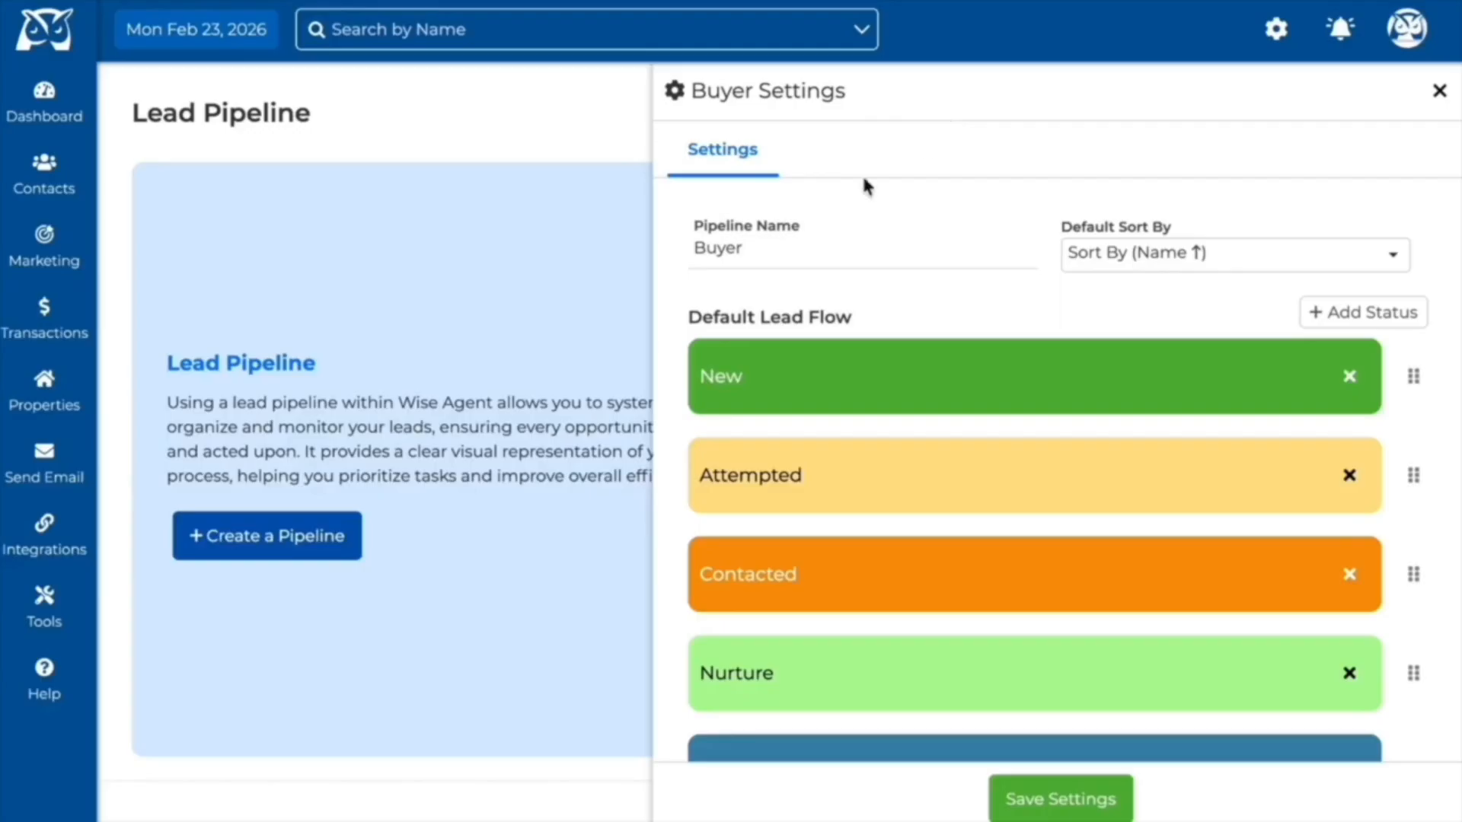
double_click(732, 249)
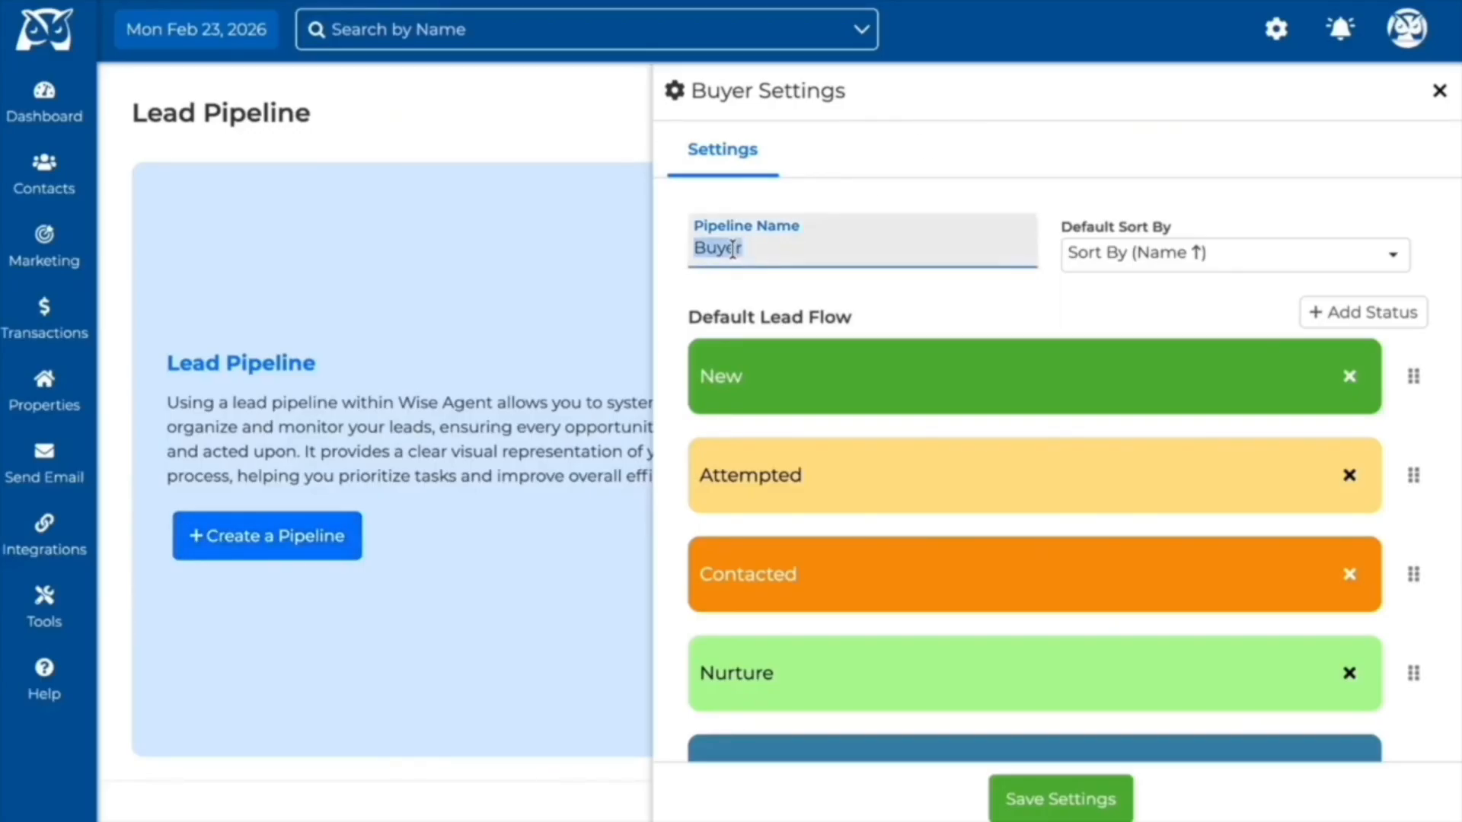
type("Seller")
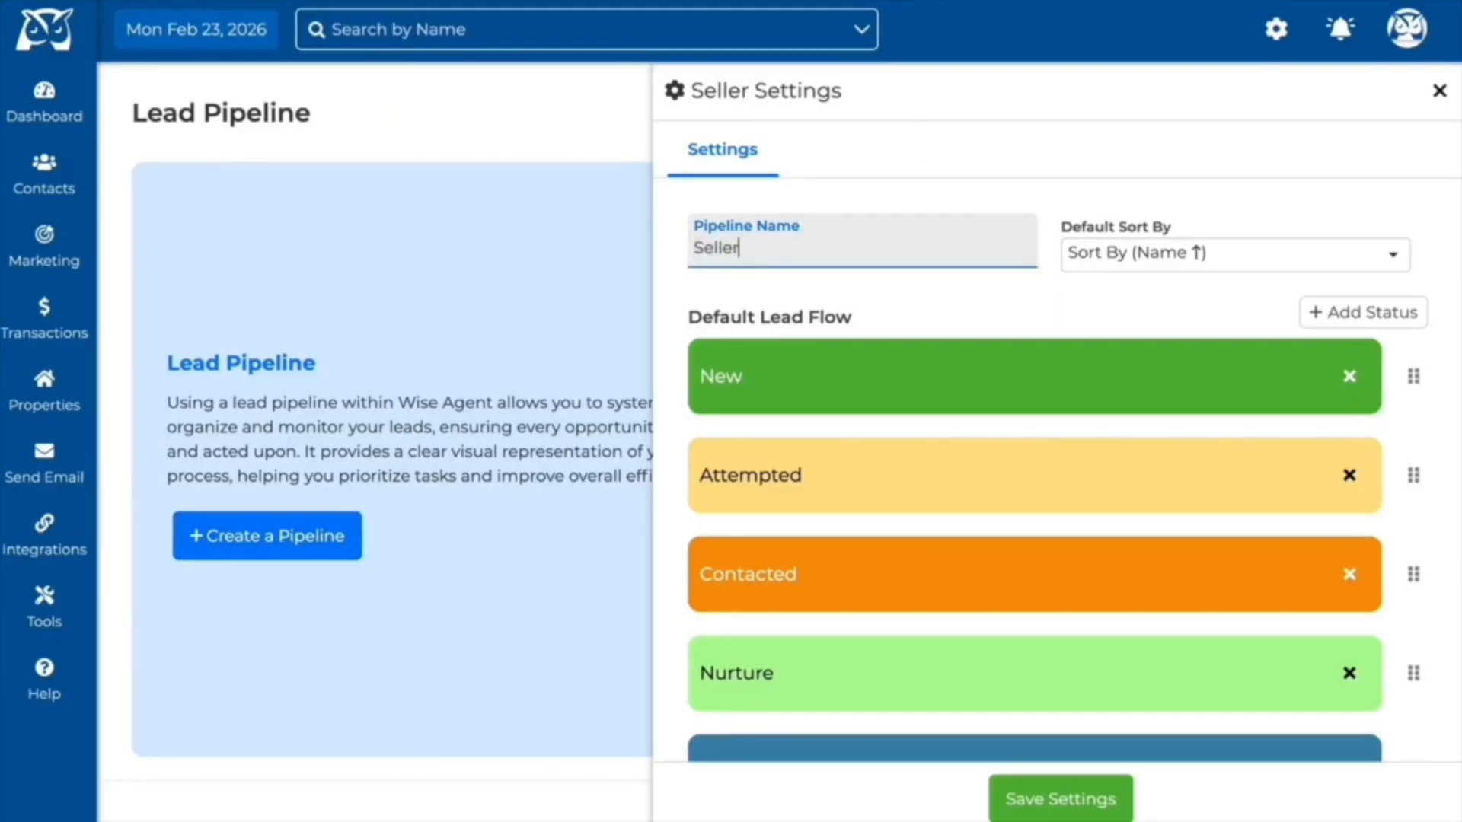
left_click(1056, 150)
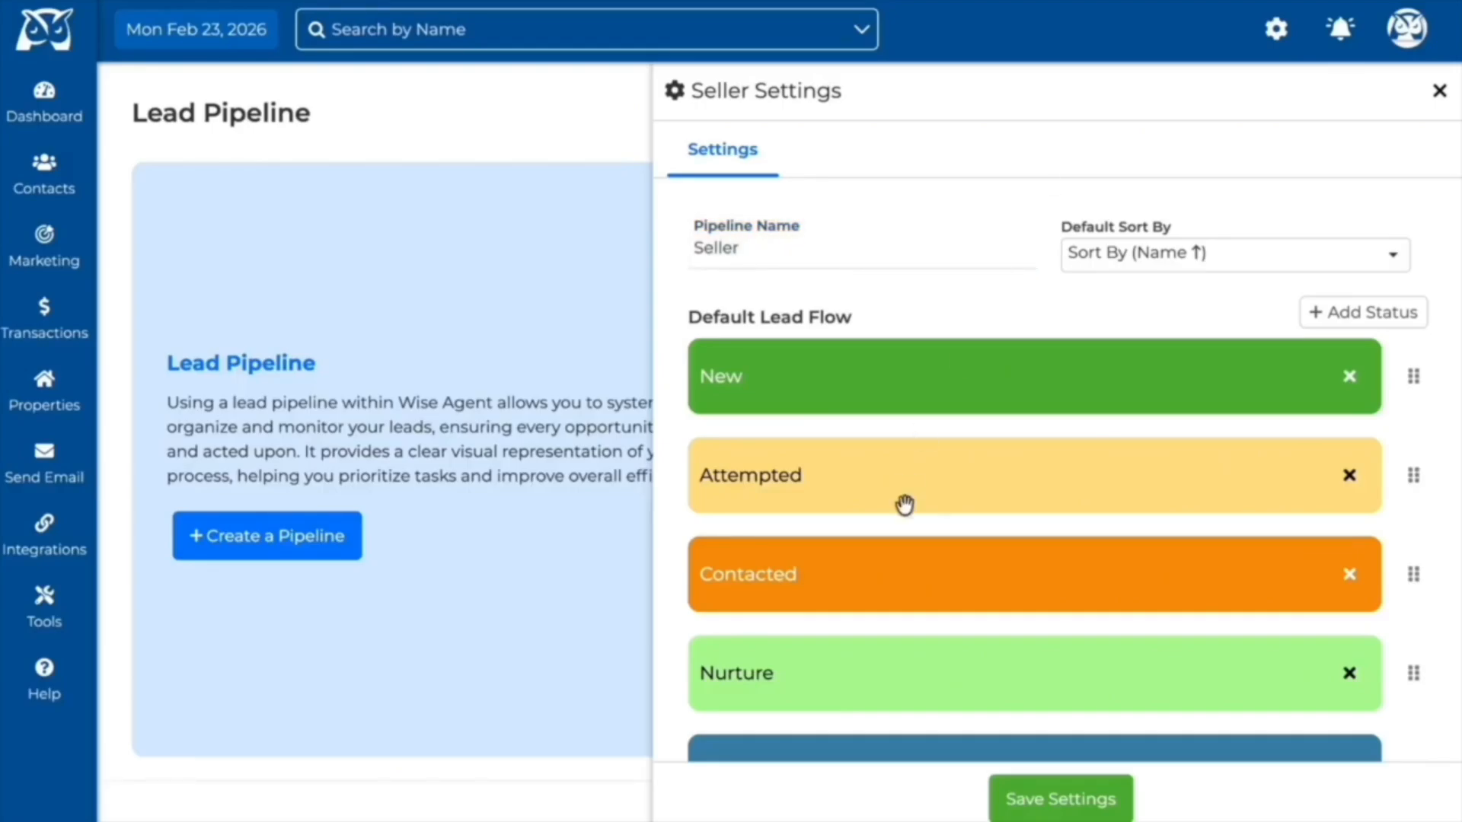
Add the Listing Agreement status to the Seller pipeline's default lead flow.
scroll(990, 558, "down", 6)
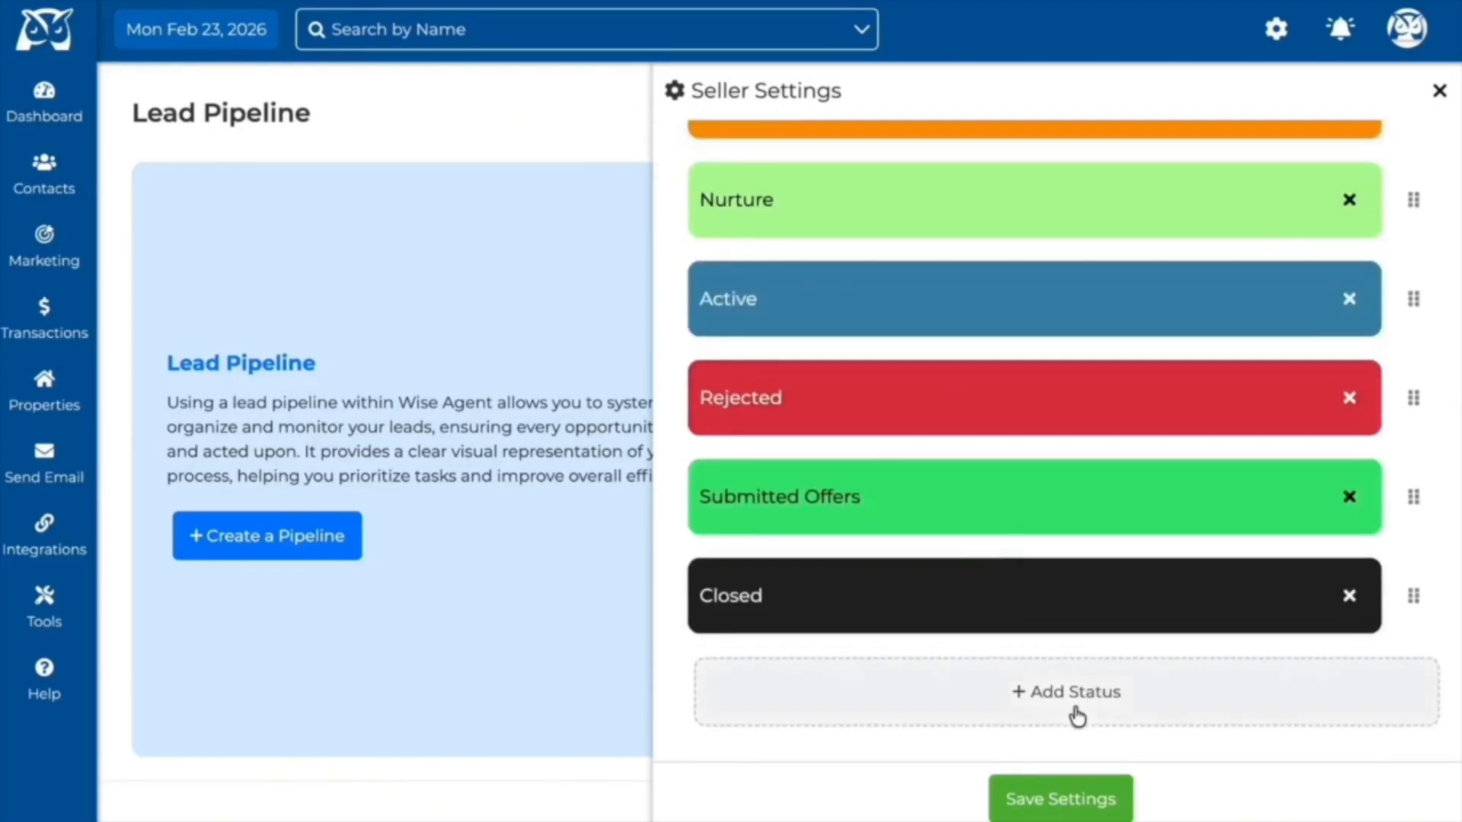
left_click(1077, 710)
scroll(1077, 714, "down", 5)
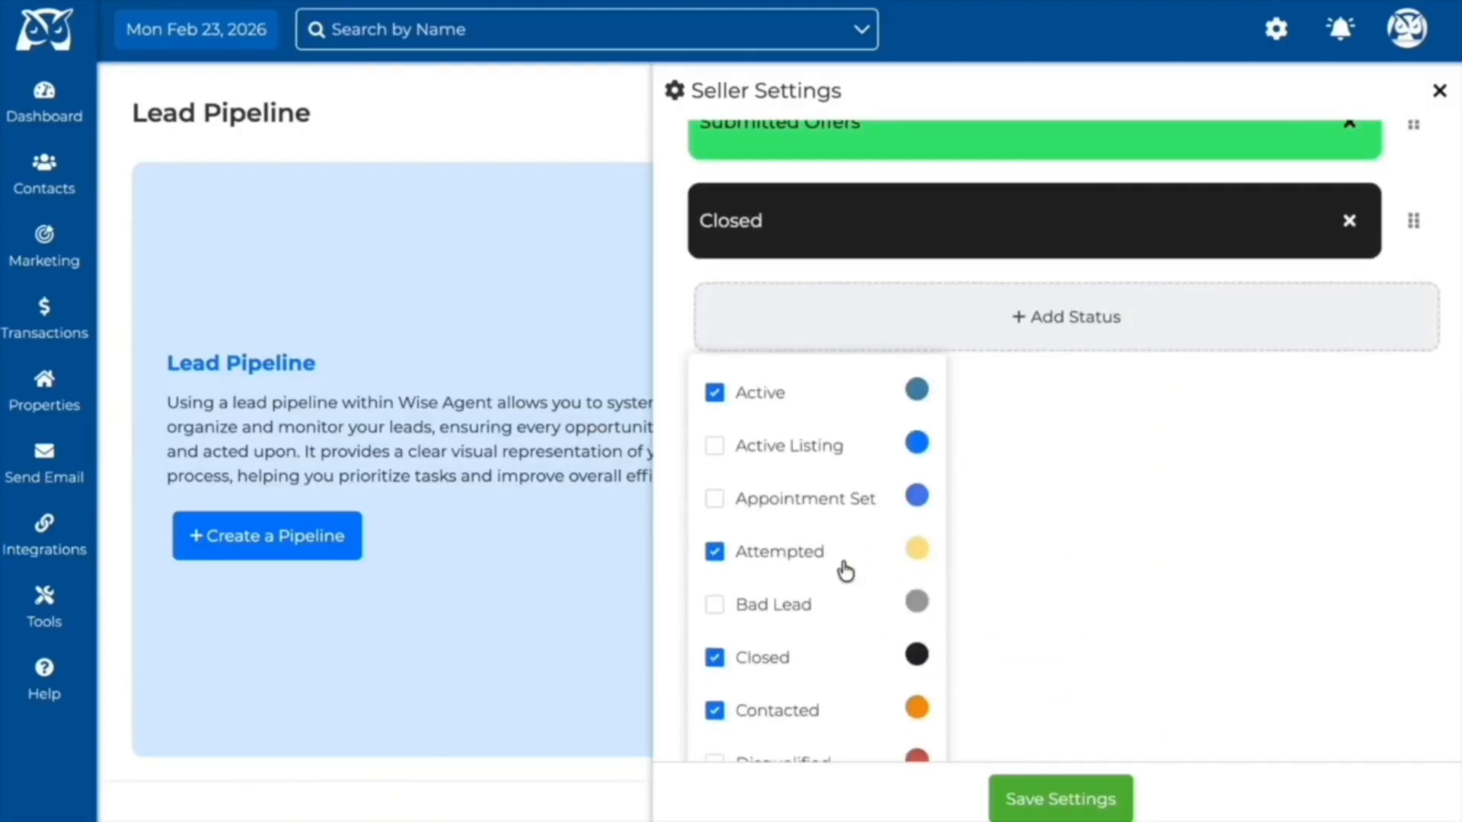
scroll(842, 568, "down", 5)
scroll(843, 570, "down", 3)
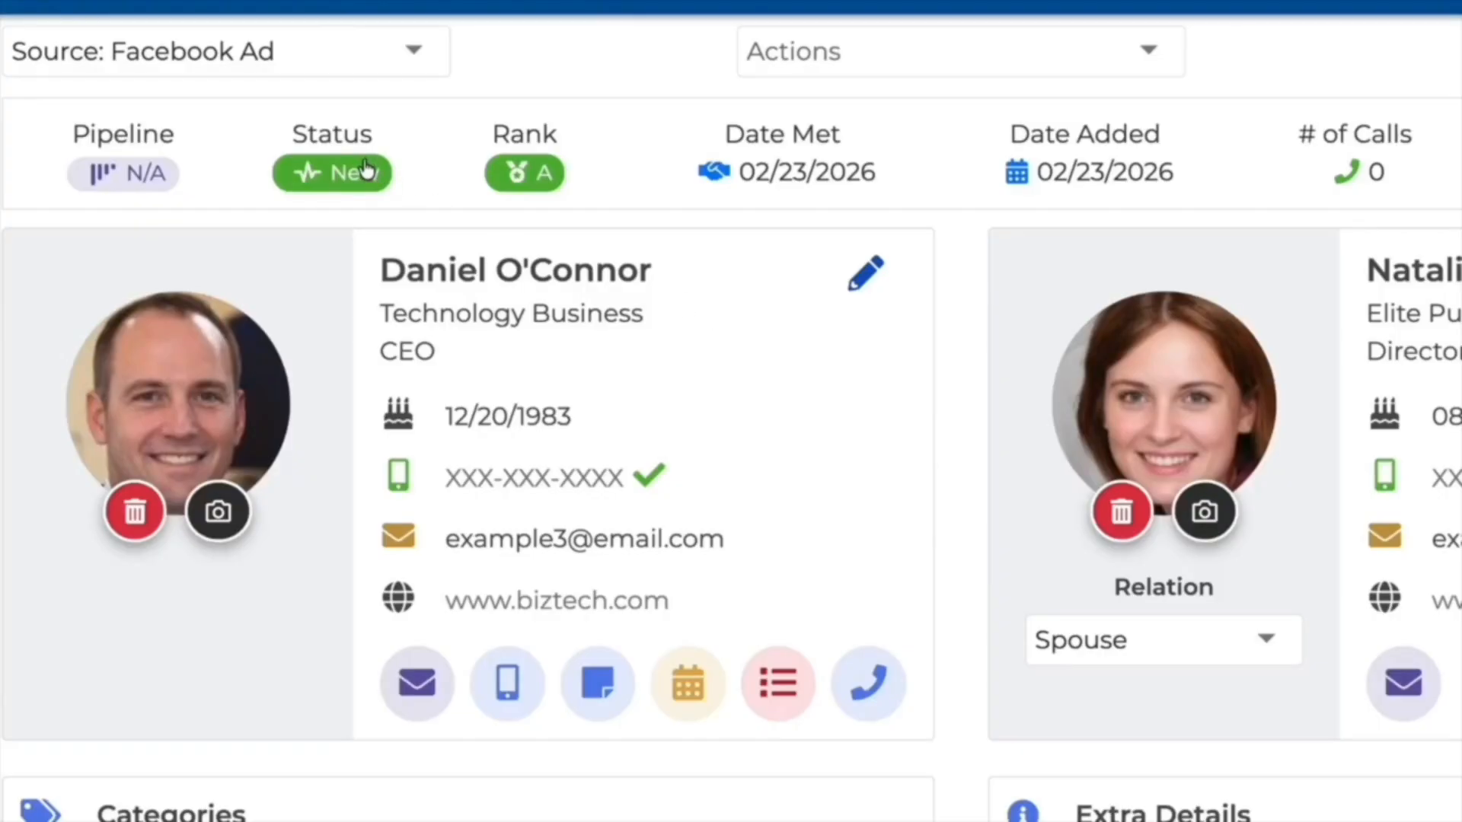
left_click(366, 169)
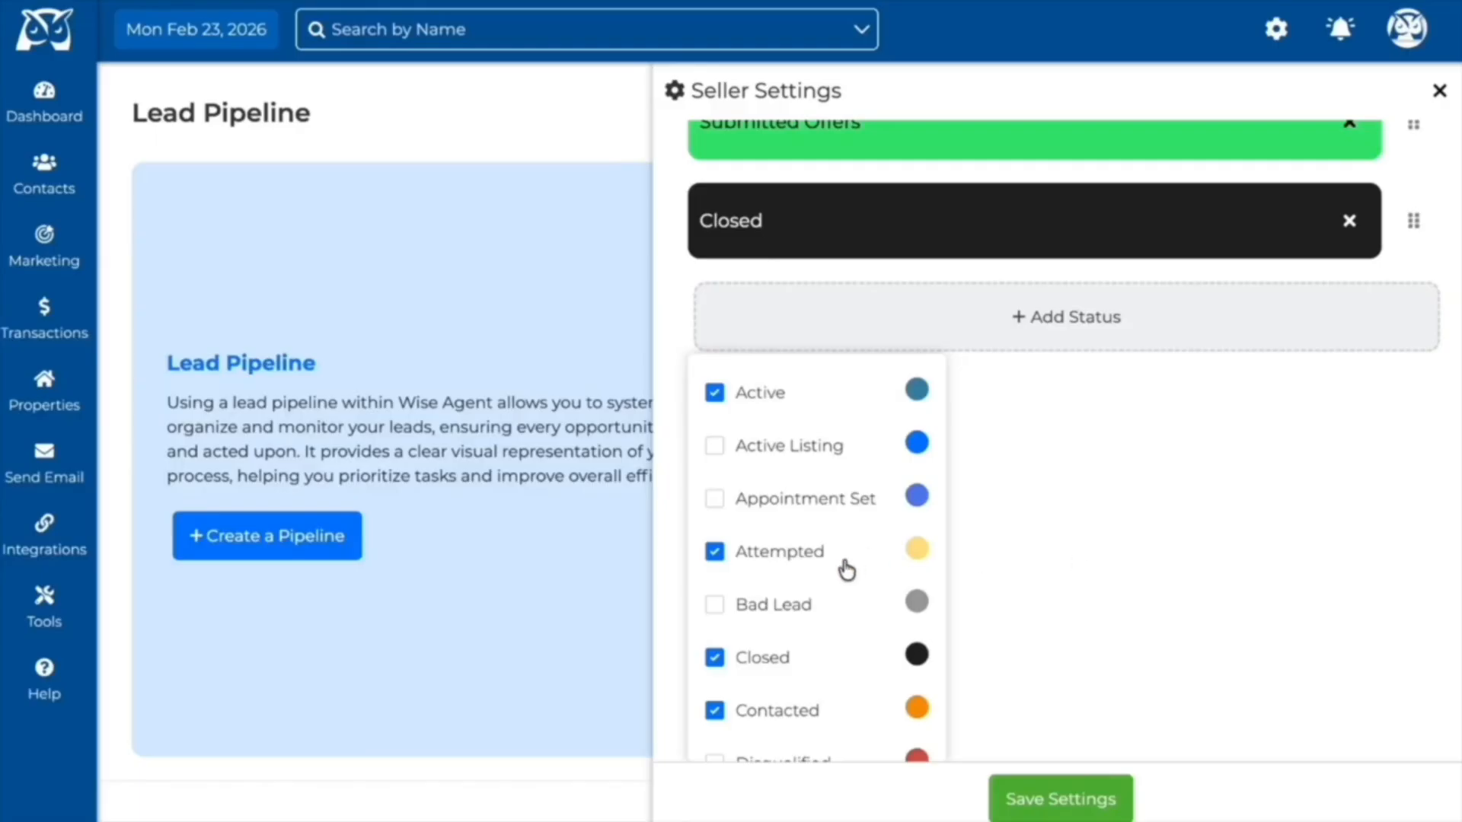
scroll(842, 564, "down", 5)
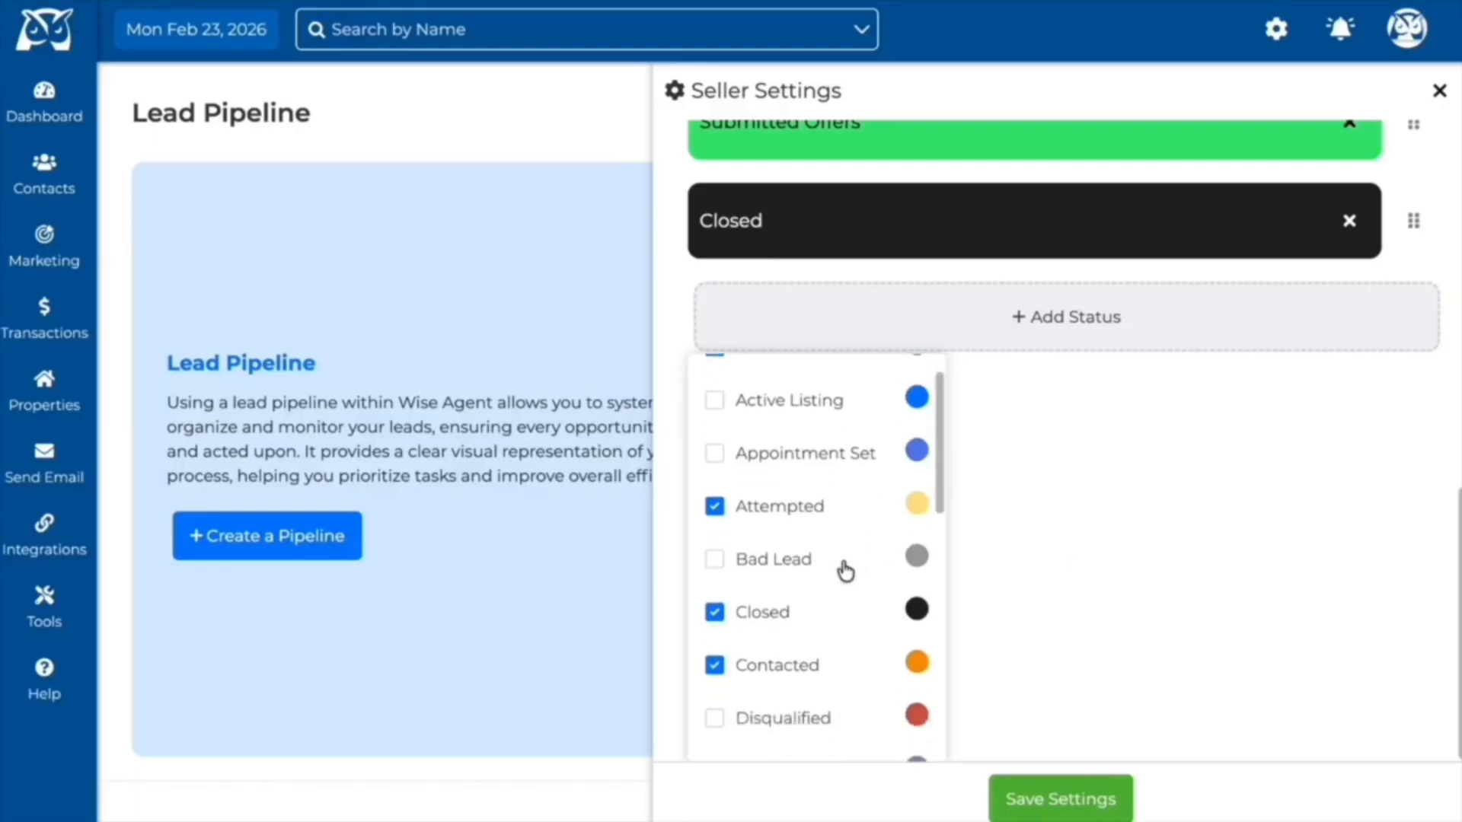
scroll(845, 570, "down", 4)
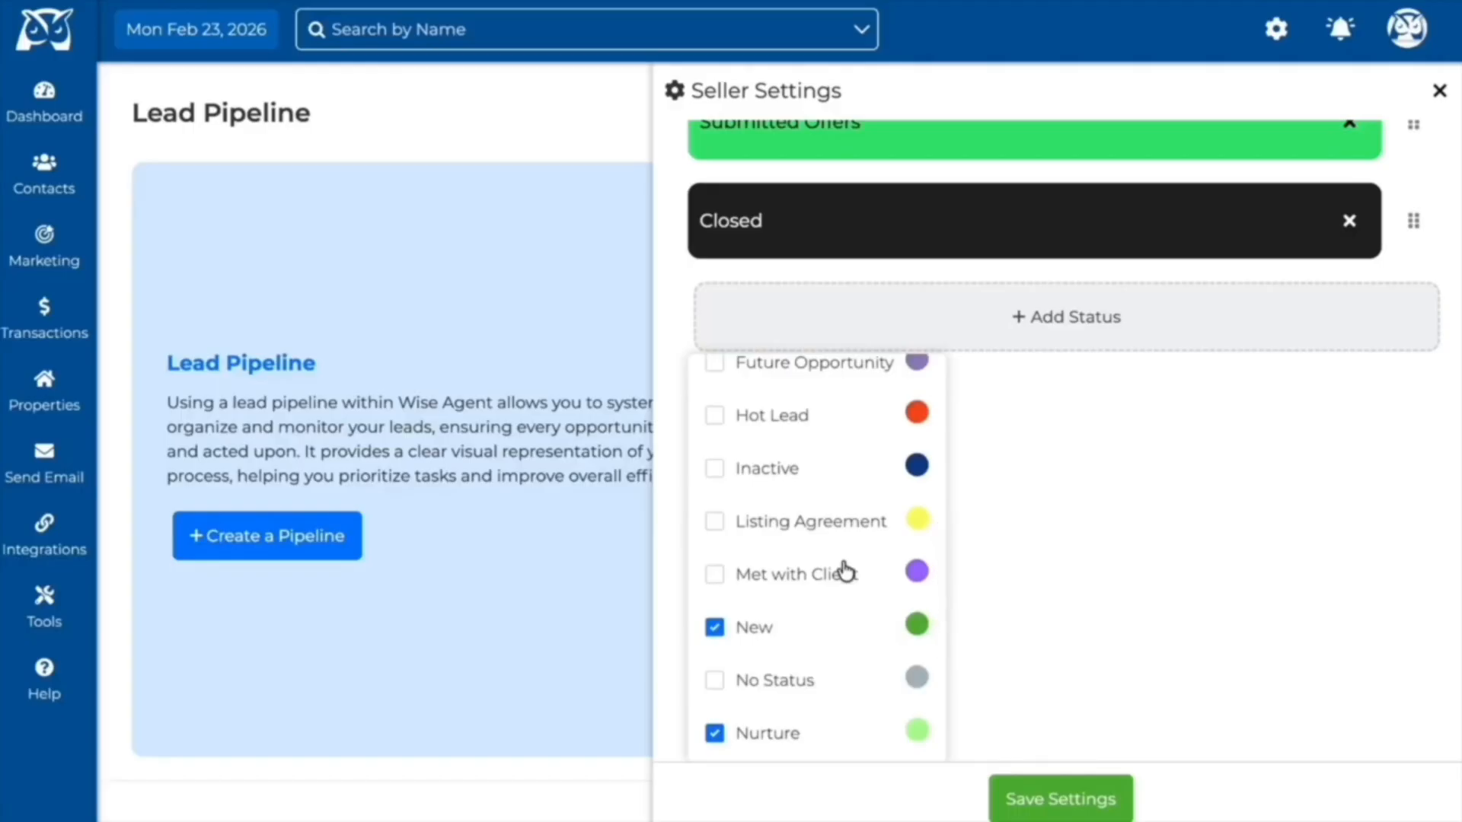
left_click(715, 520)
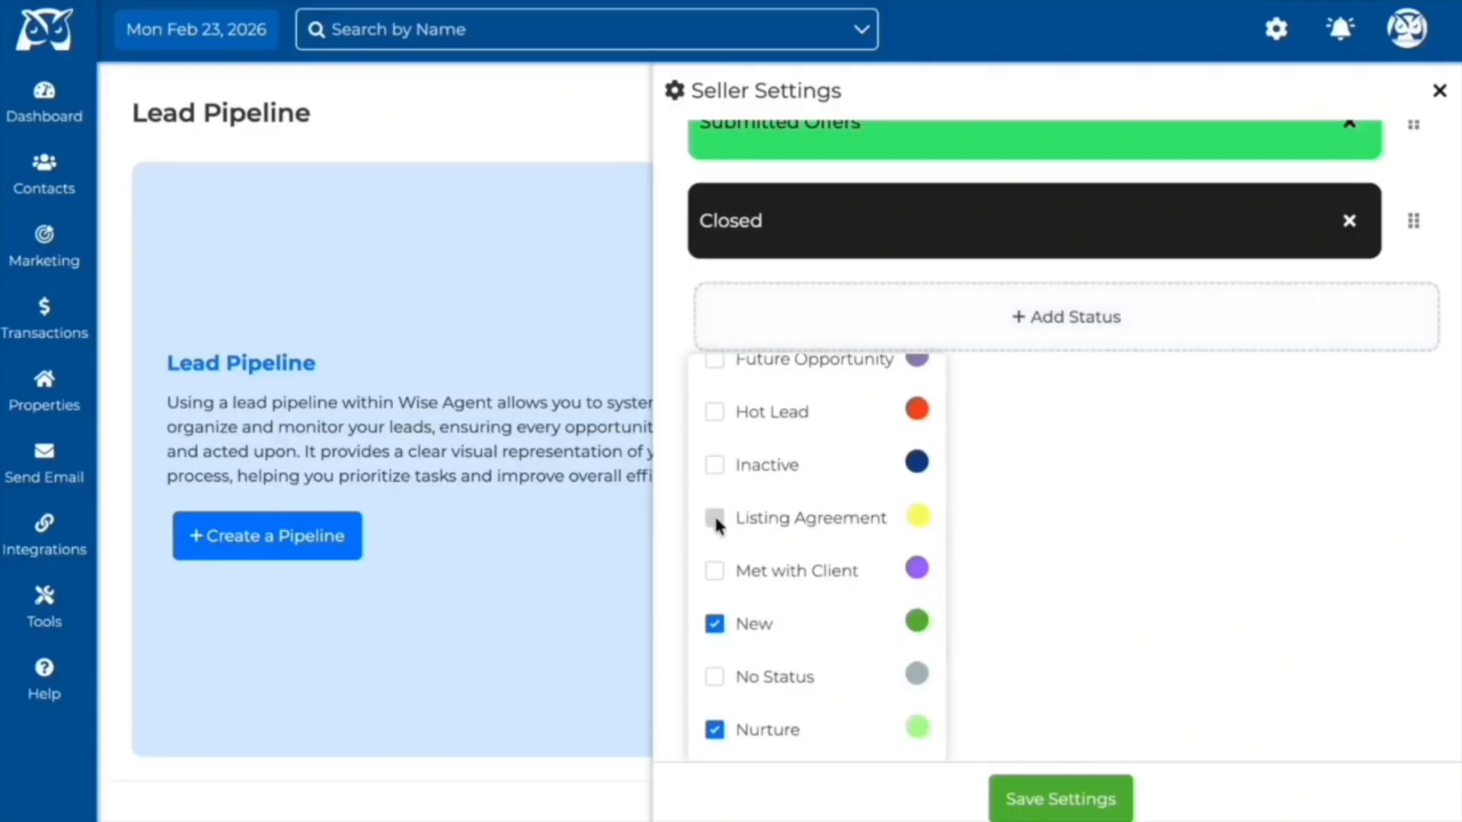
left_click(1024, 692)
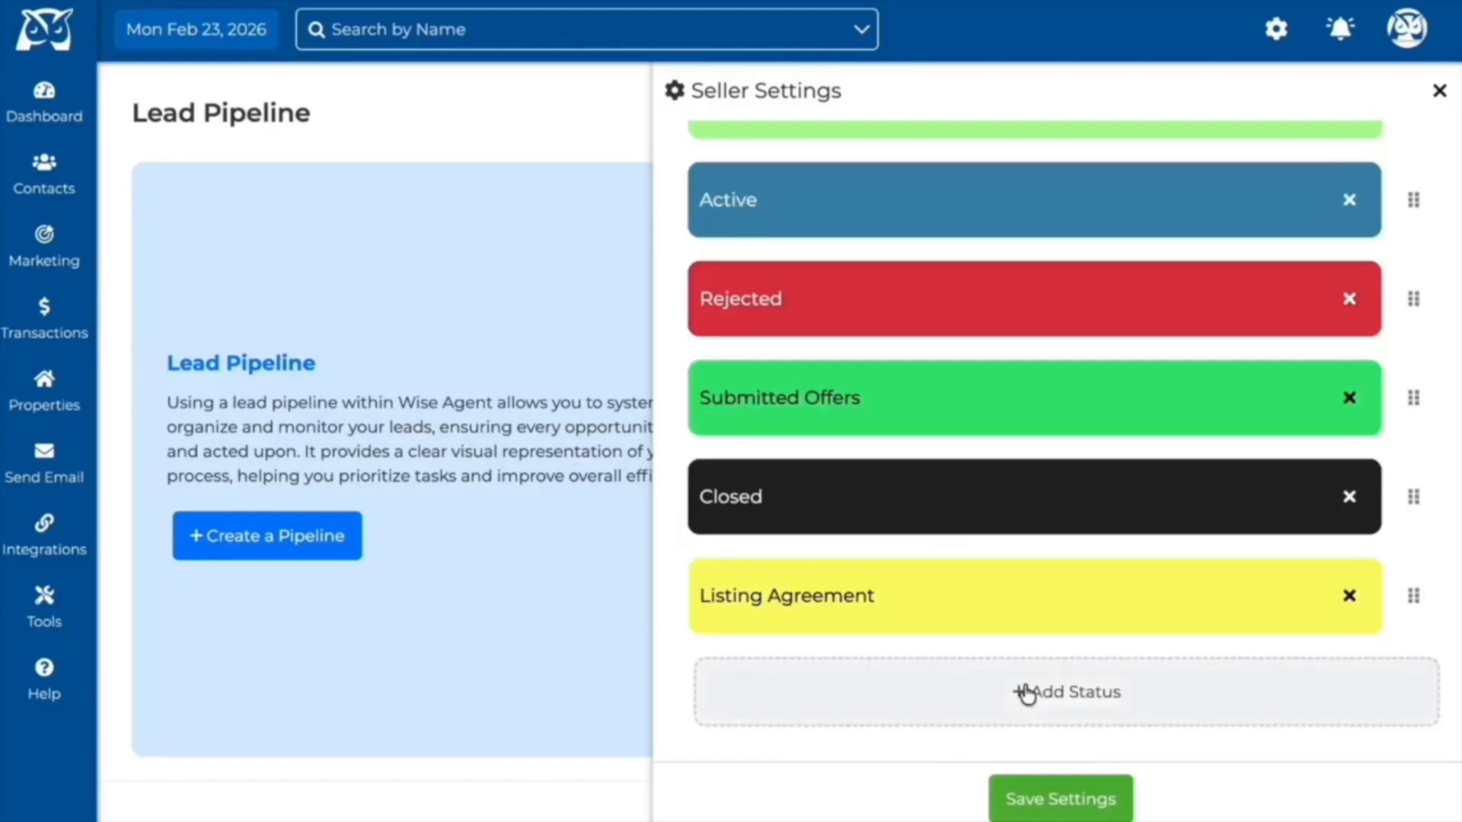
Place Listing Agreement directly after Rejected, remove the Submitted Offers status, and save the Seller pipeline.
left_click_drag(1414, 605, 1386, 628)
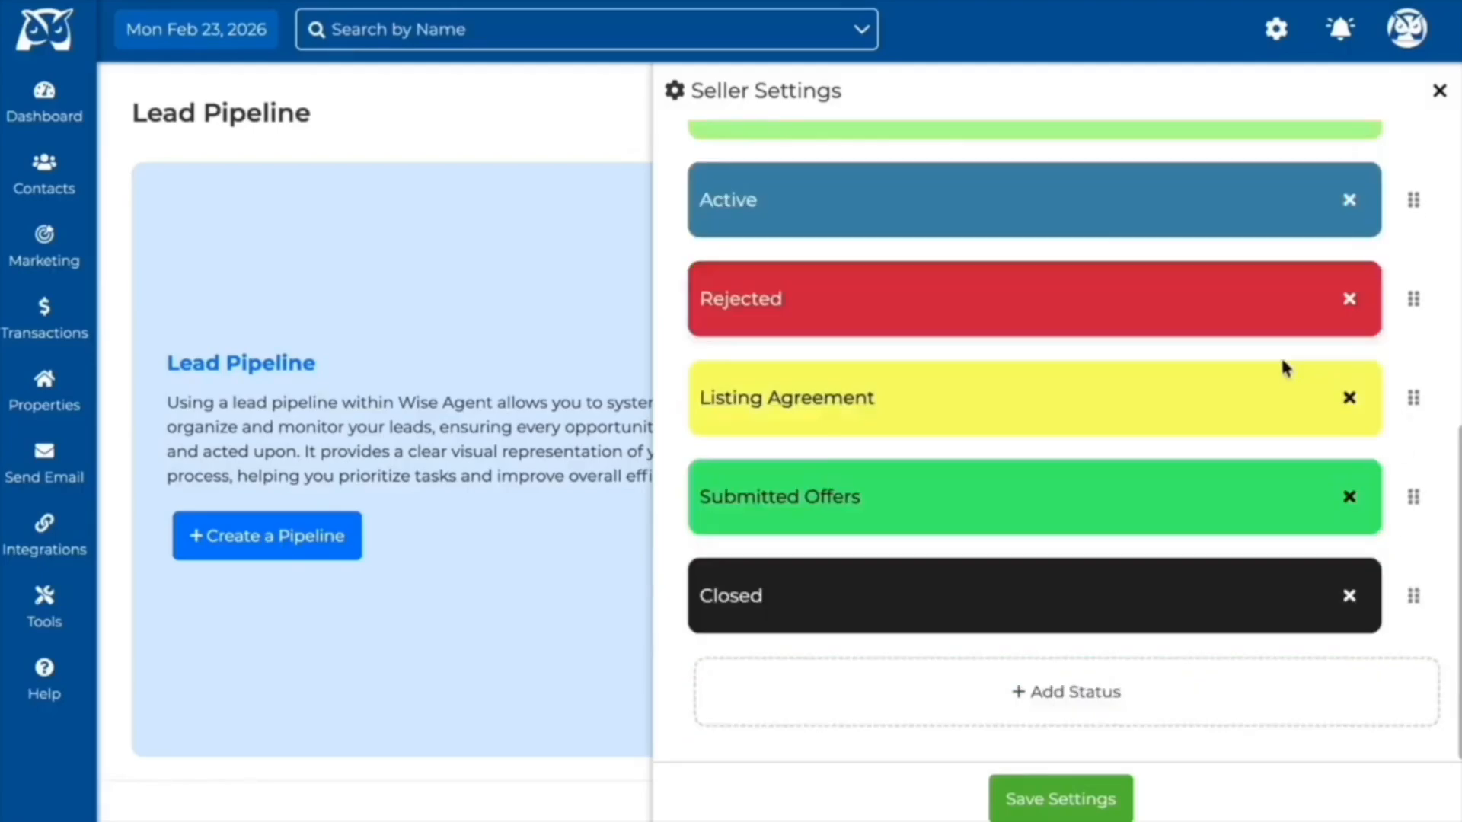
left_click(1349, 498)
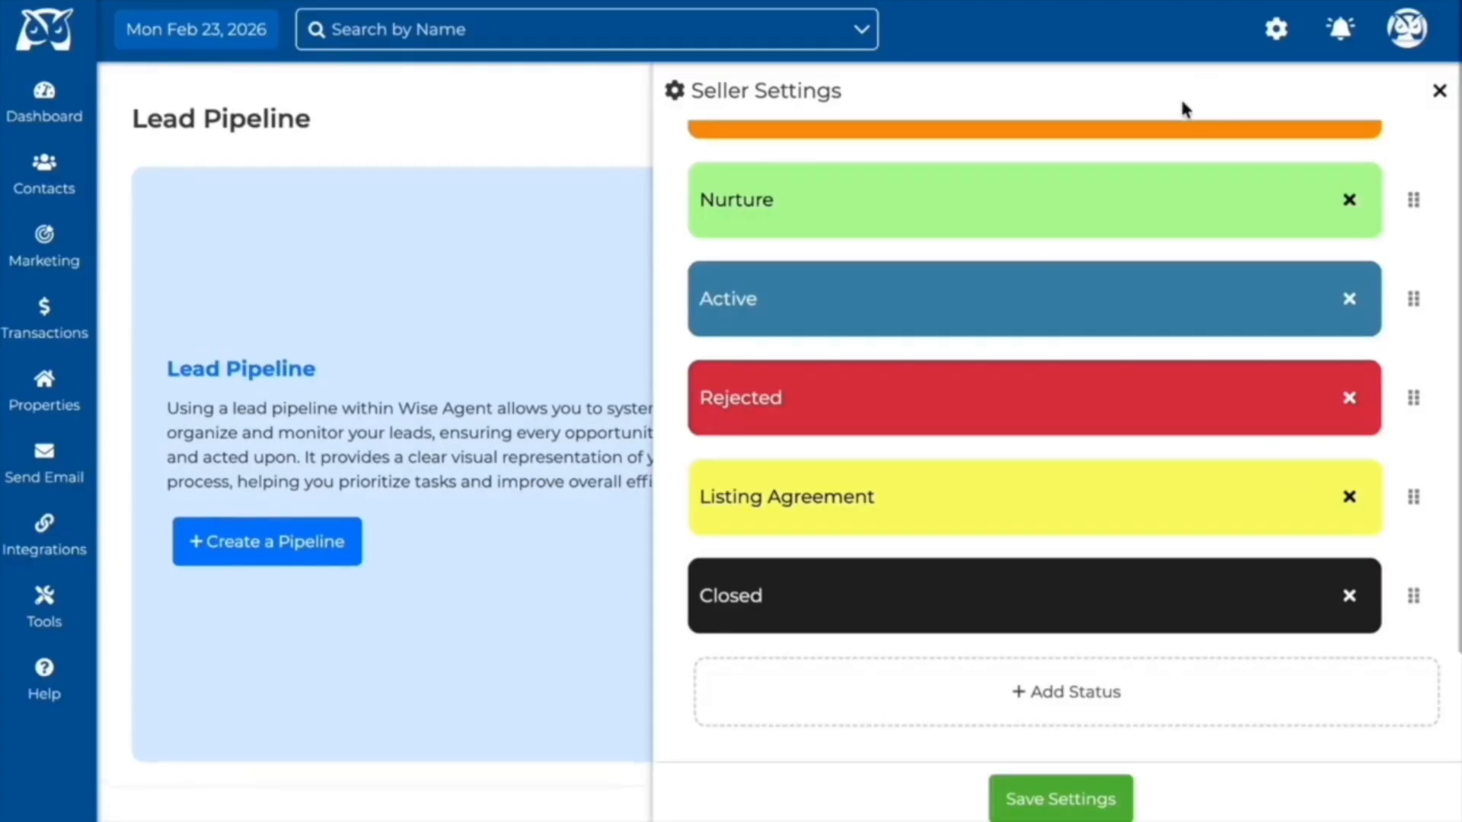
scroll(1164, 424, "up", 6)
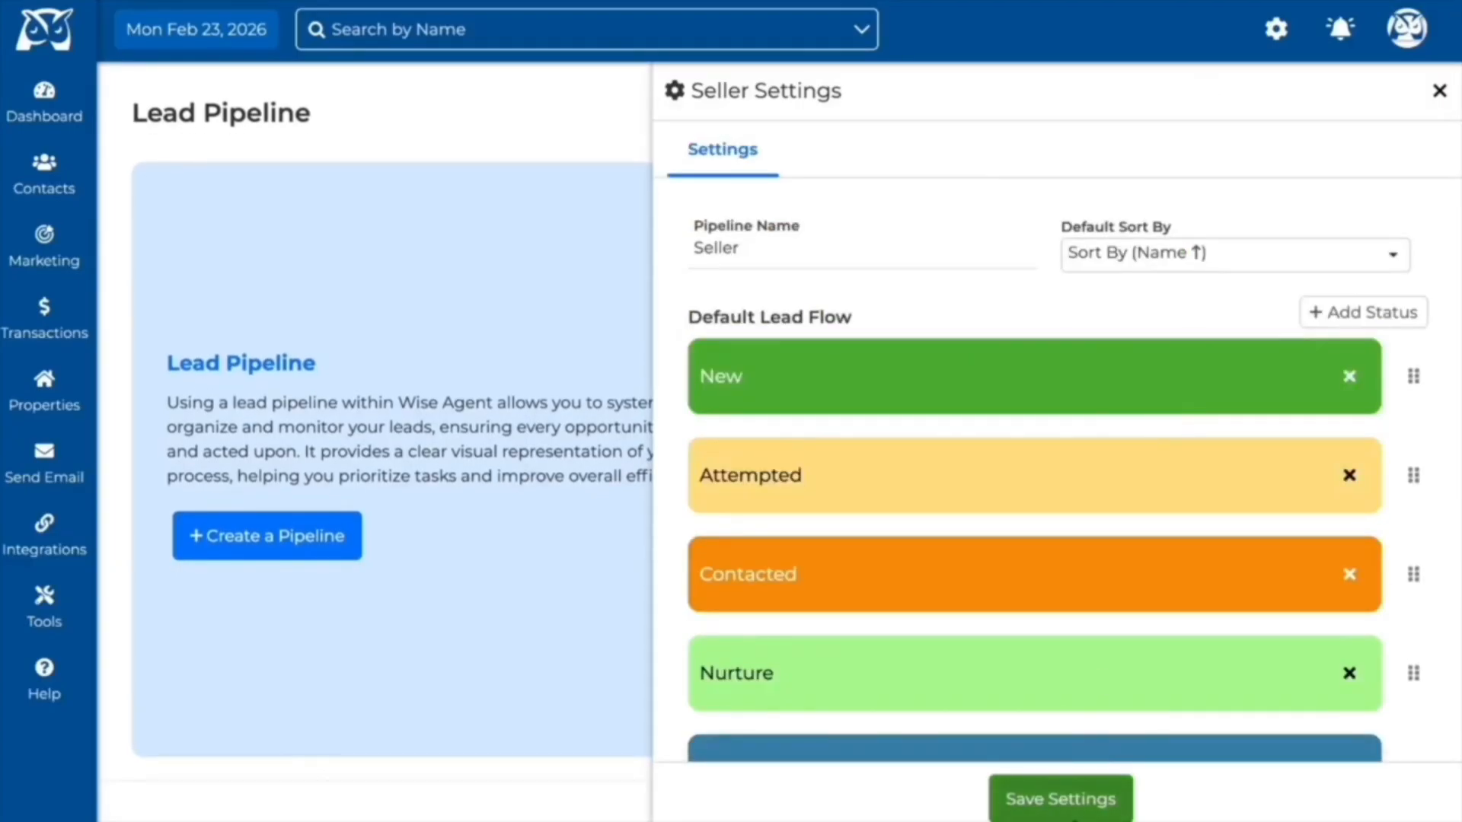
left_click(1078, 811)
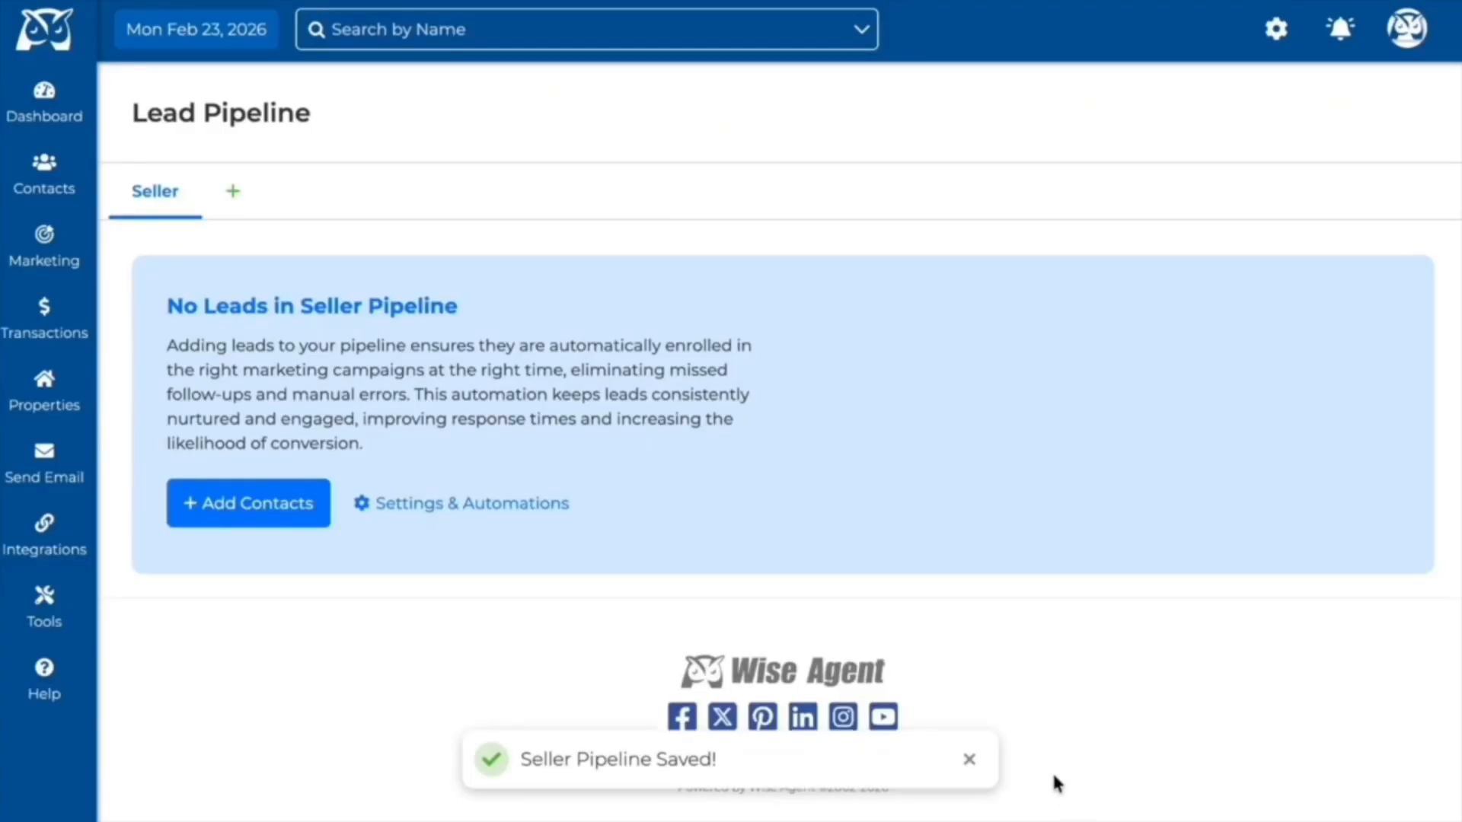
Set up an email and text team alert for New leads needing contact 1 hour after last contact, notifying the Assigned Team Member.
left_click(541, 524)
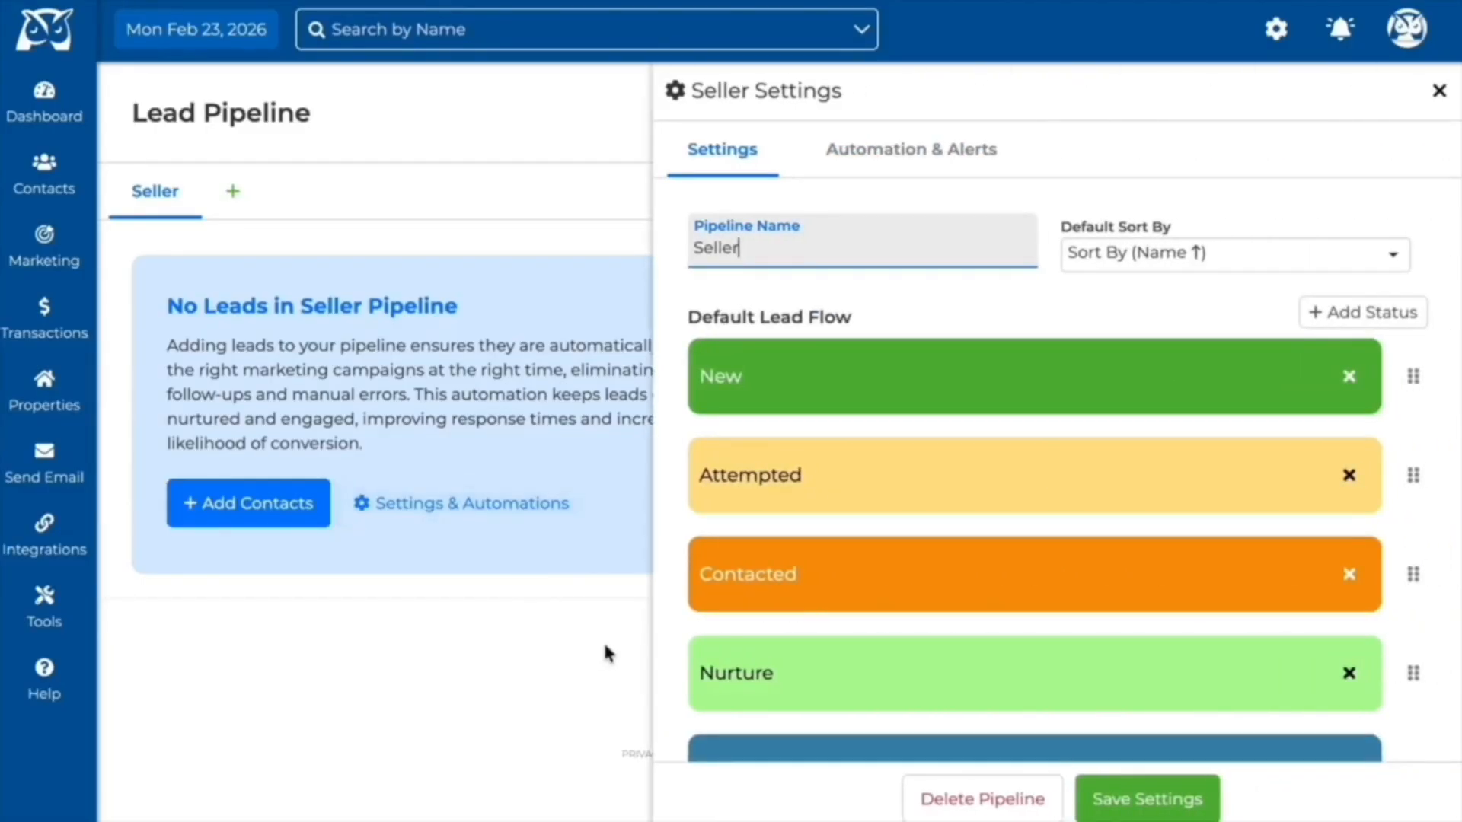
left_click(1017, 171)
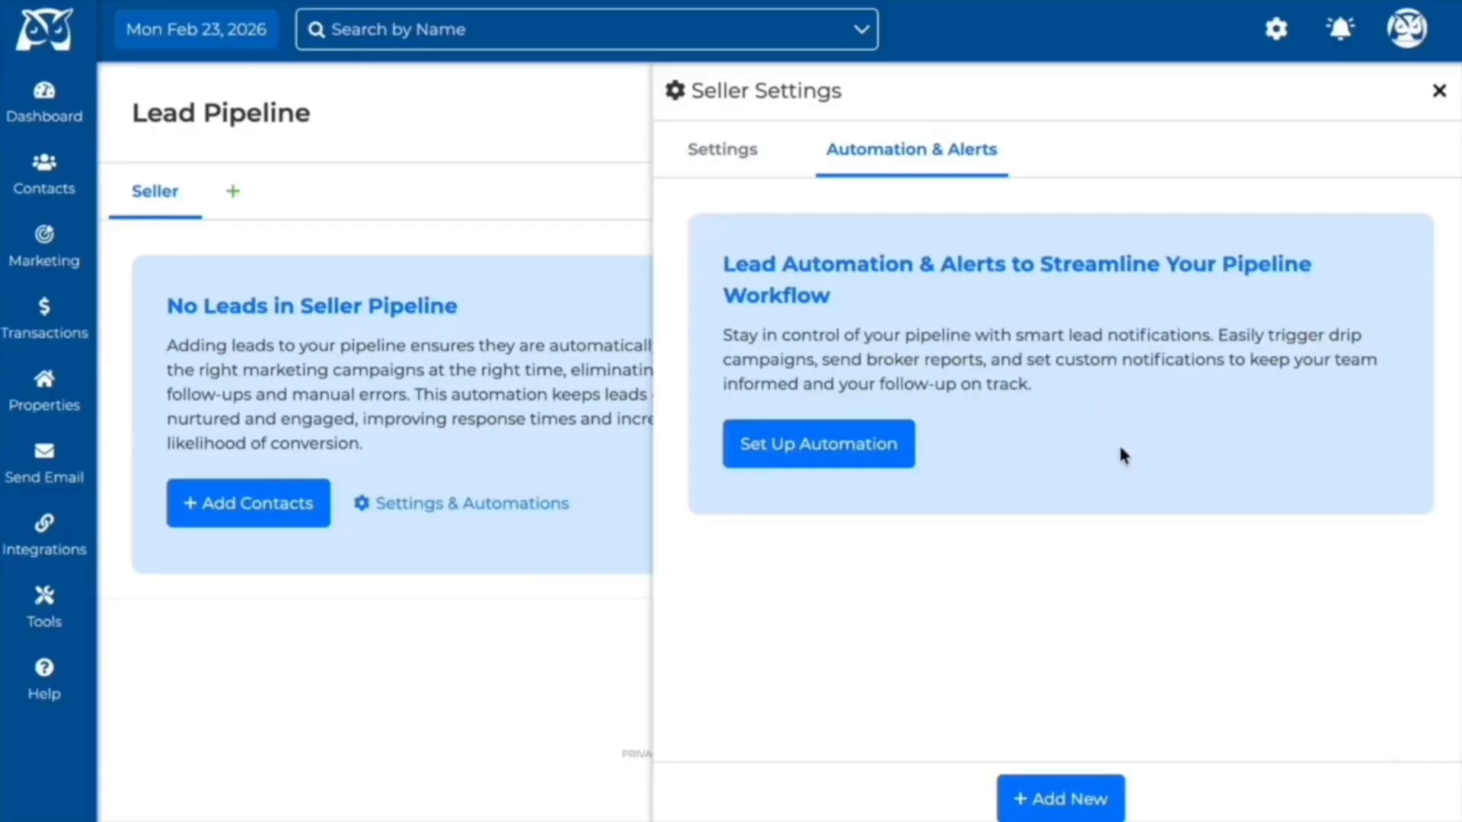
left_click(893, 443)
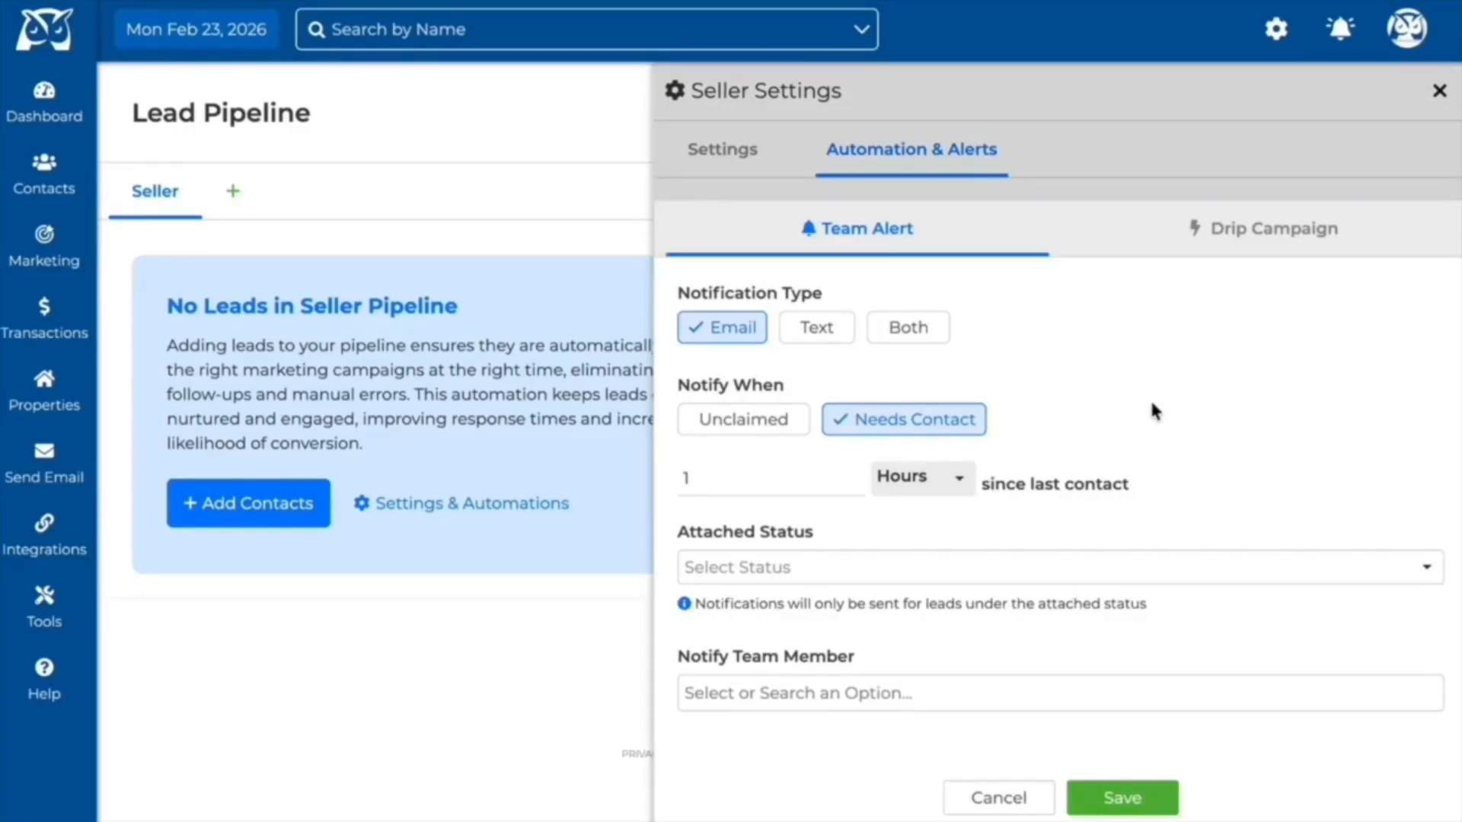
left_click(929, 336)
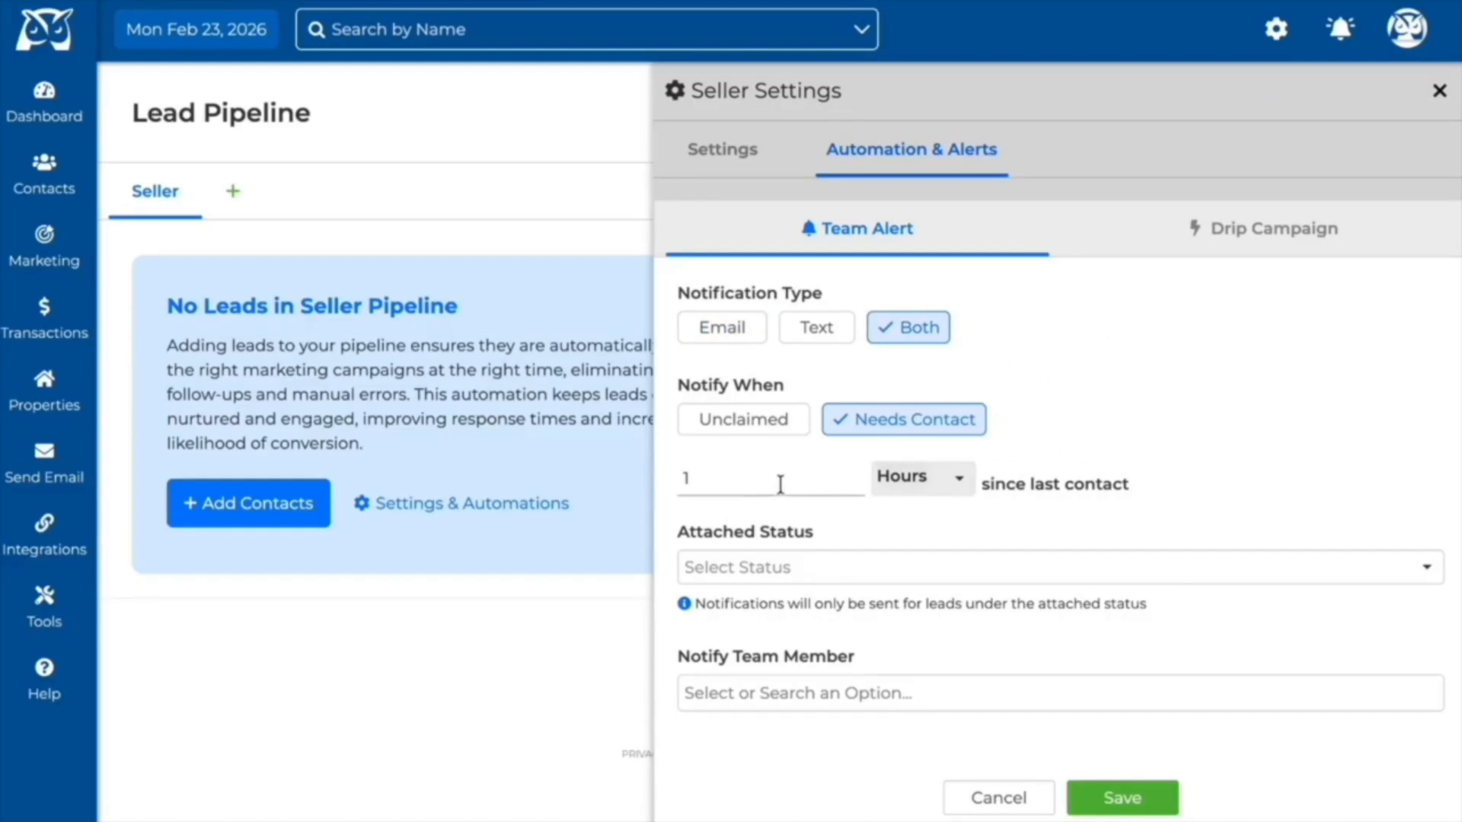
left_click(874, 571)
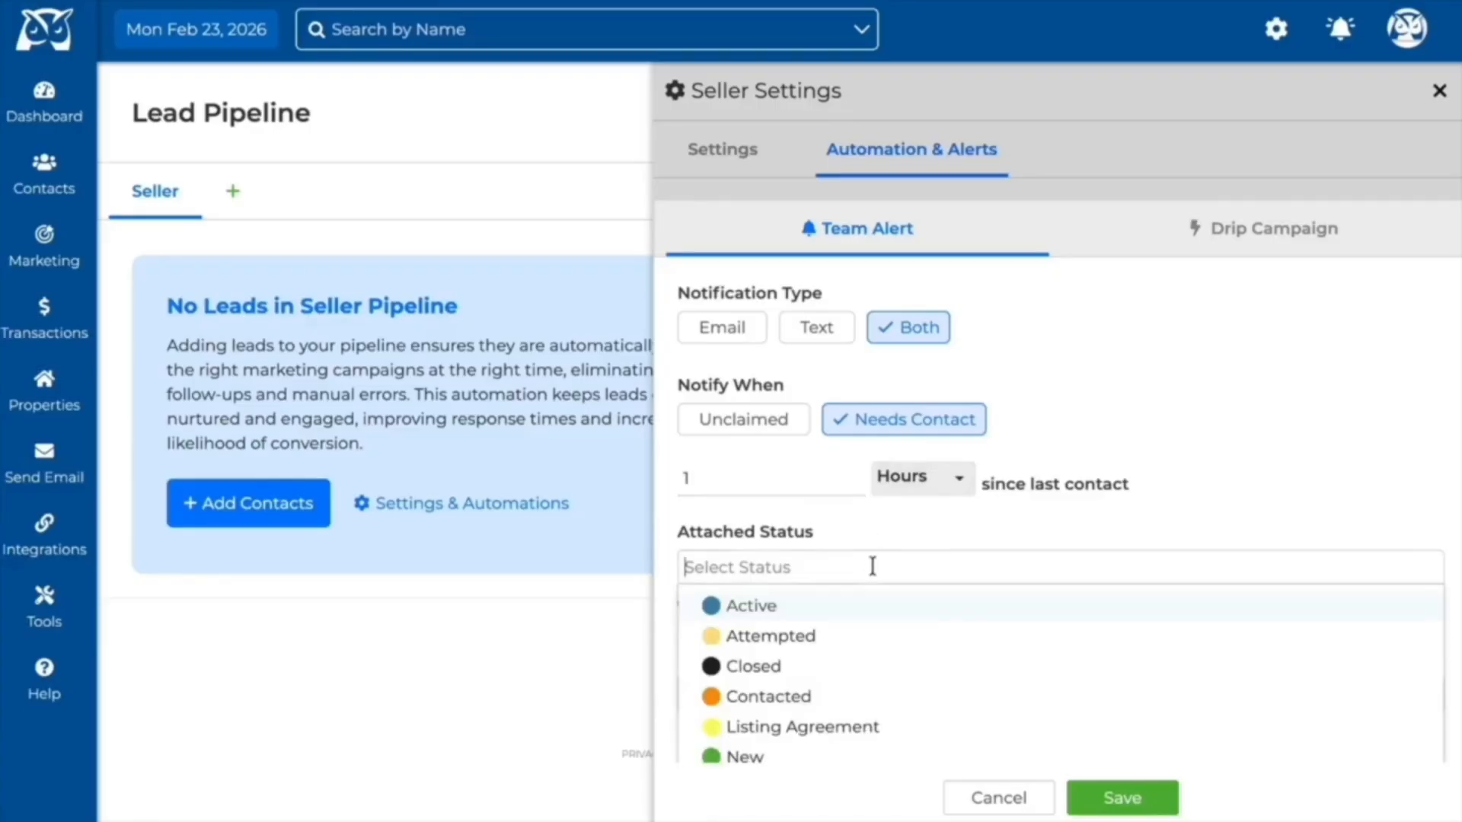
scroll(796, 767, "down", 1)
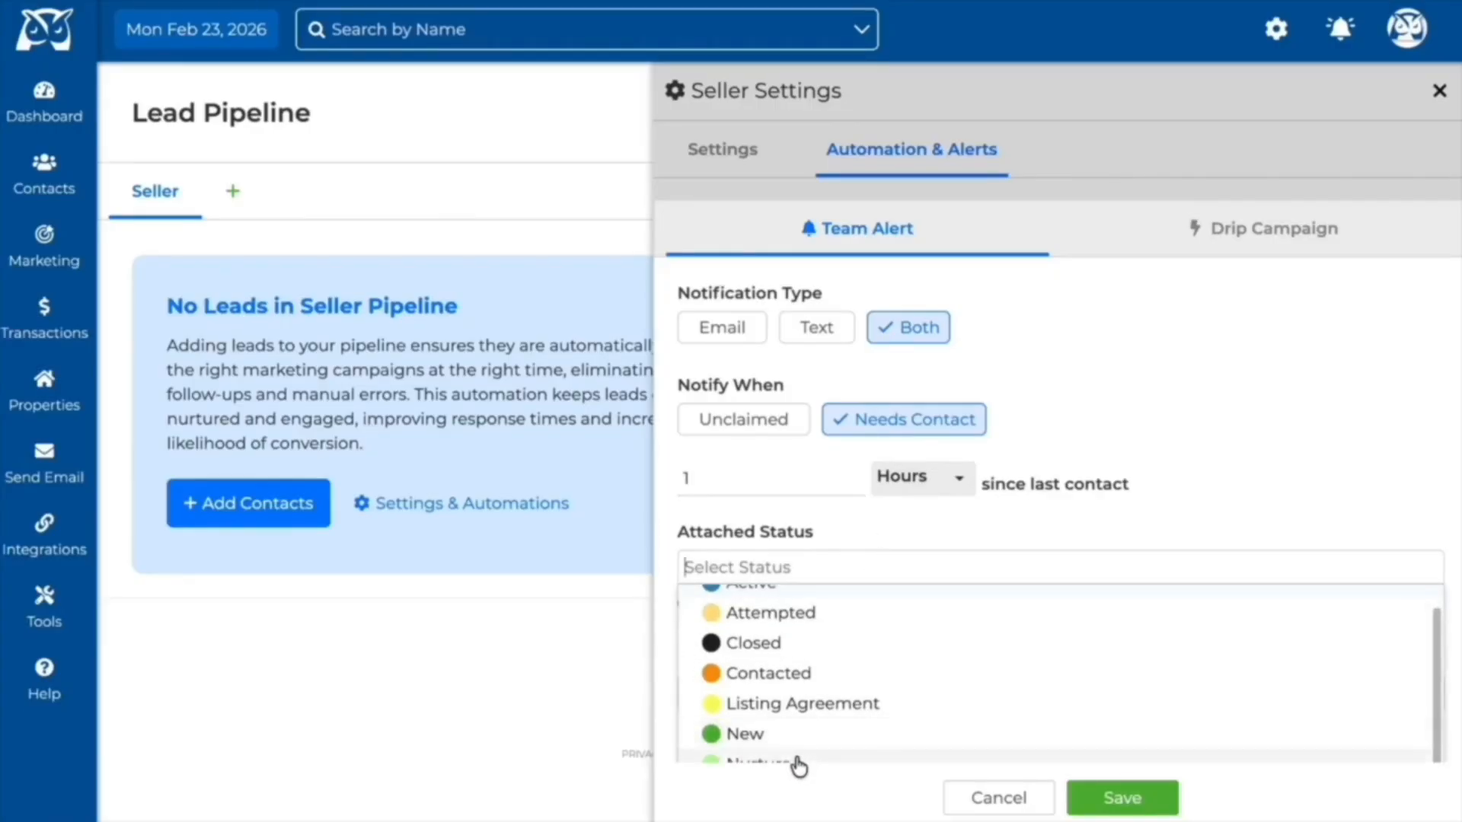
left_click(796, 730)
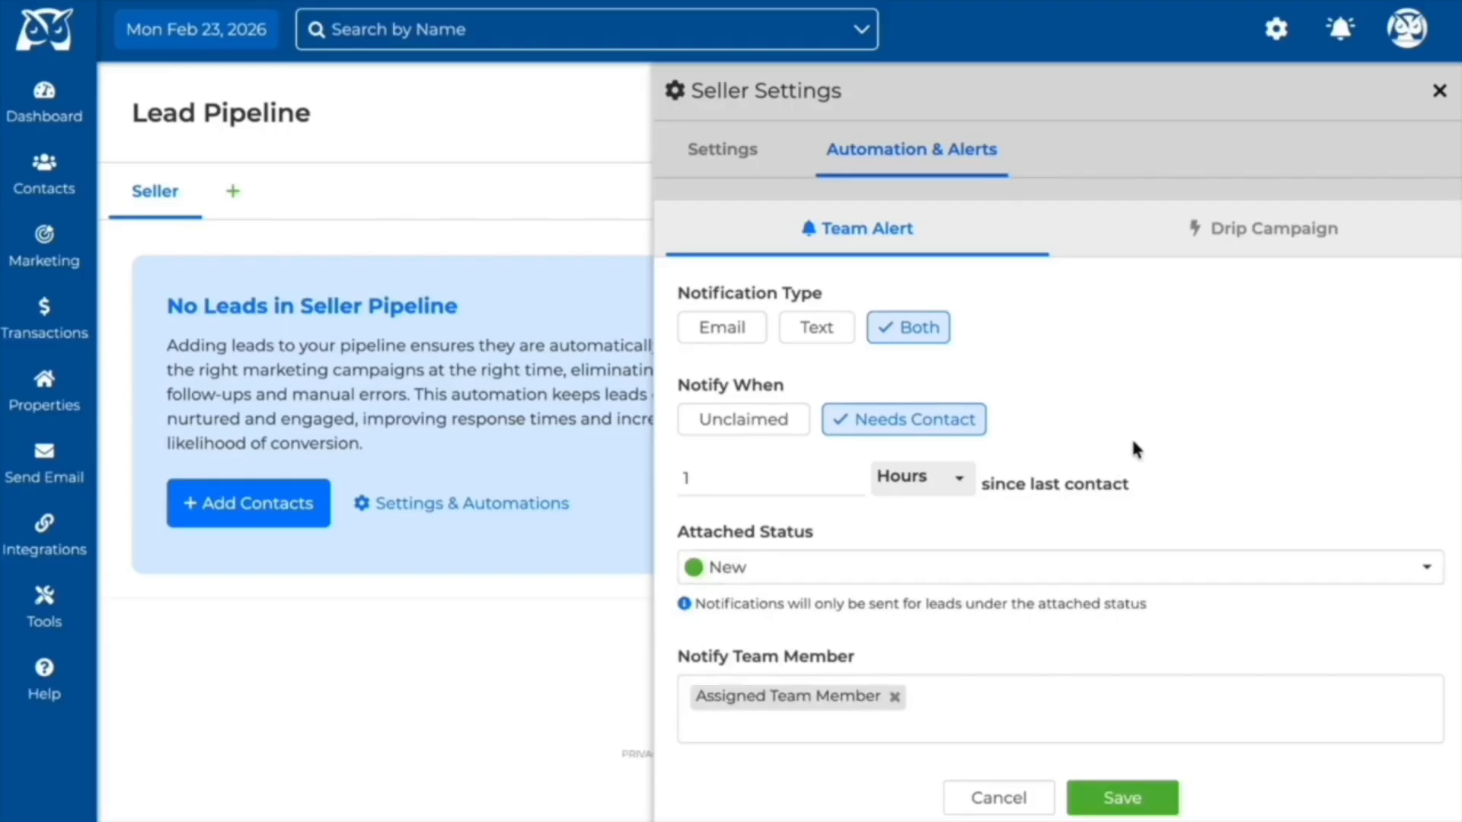
left_click(1118, 796)
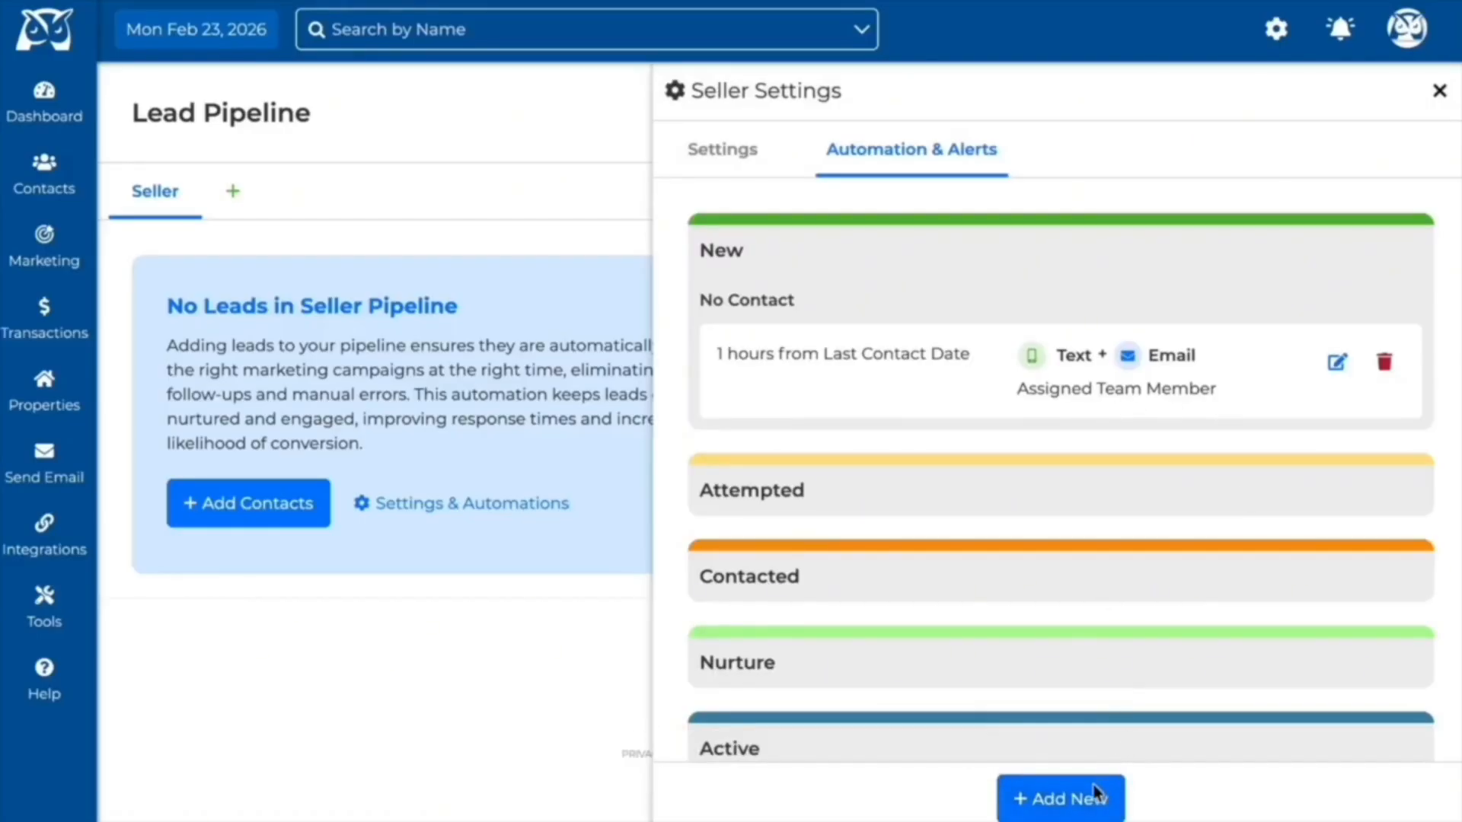
Add a drip campaign automation that adds leads changing from Any status to Attempted to the Seller Nurture Campaign.
left_click(1060, 796)
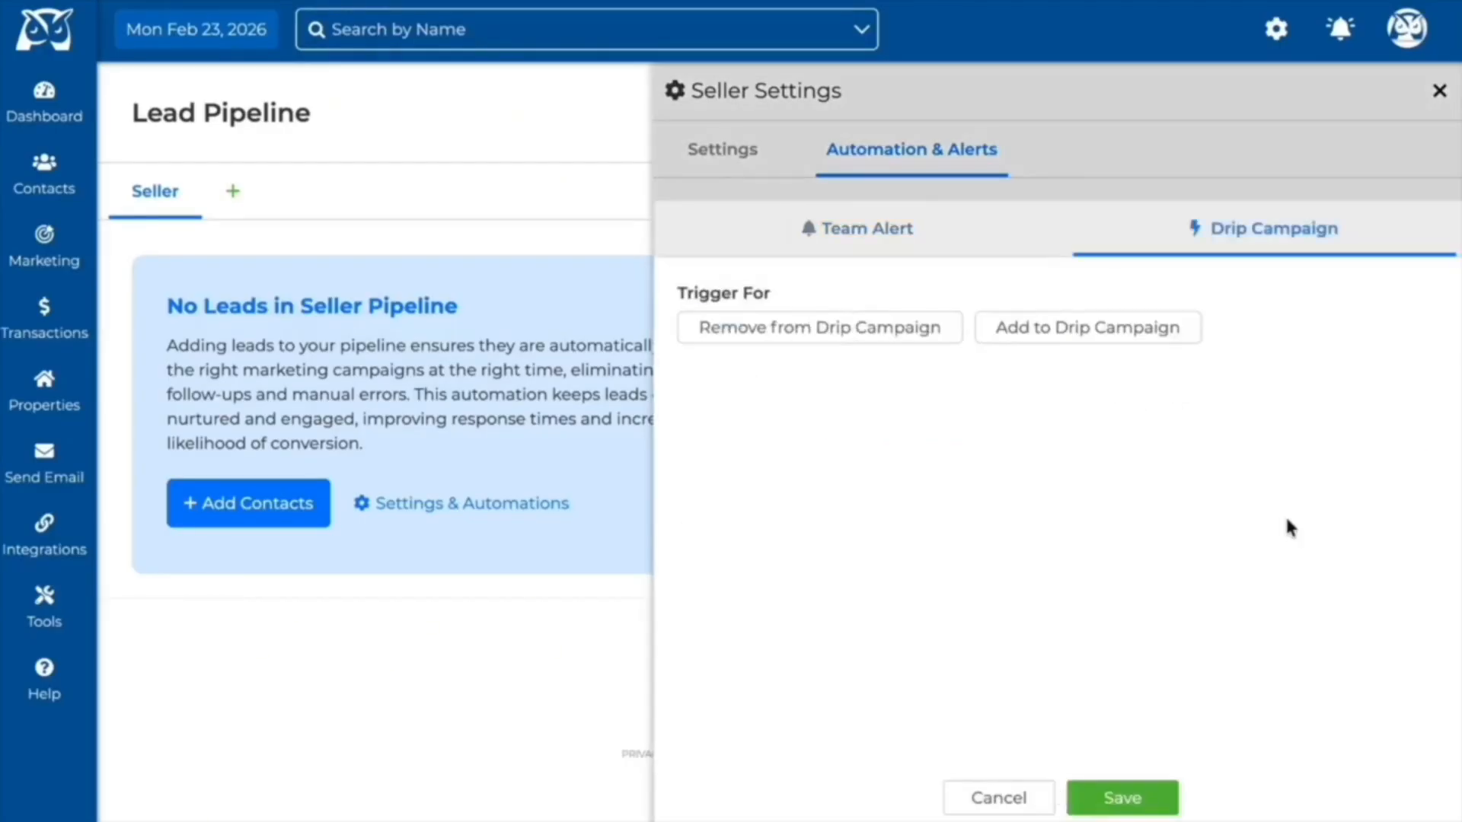
left_click(1163, 335)
left_click(1017, 420)
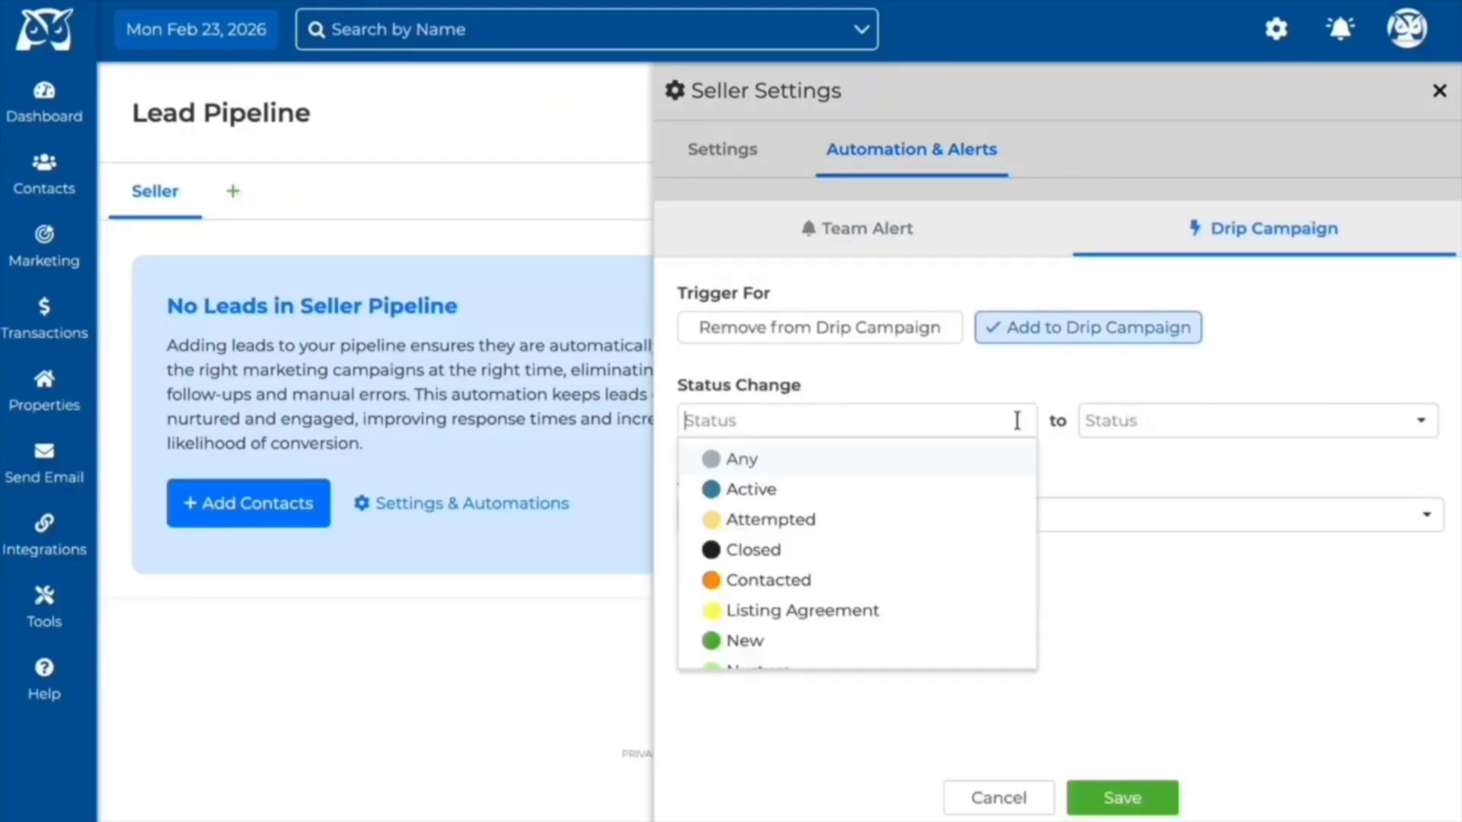
left_click(959, 461)
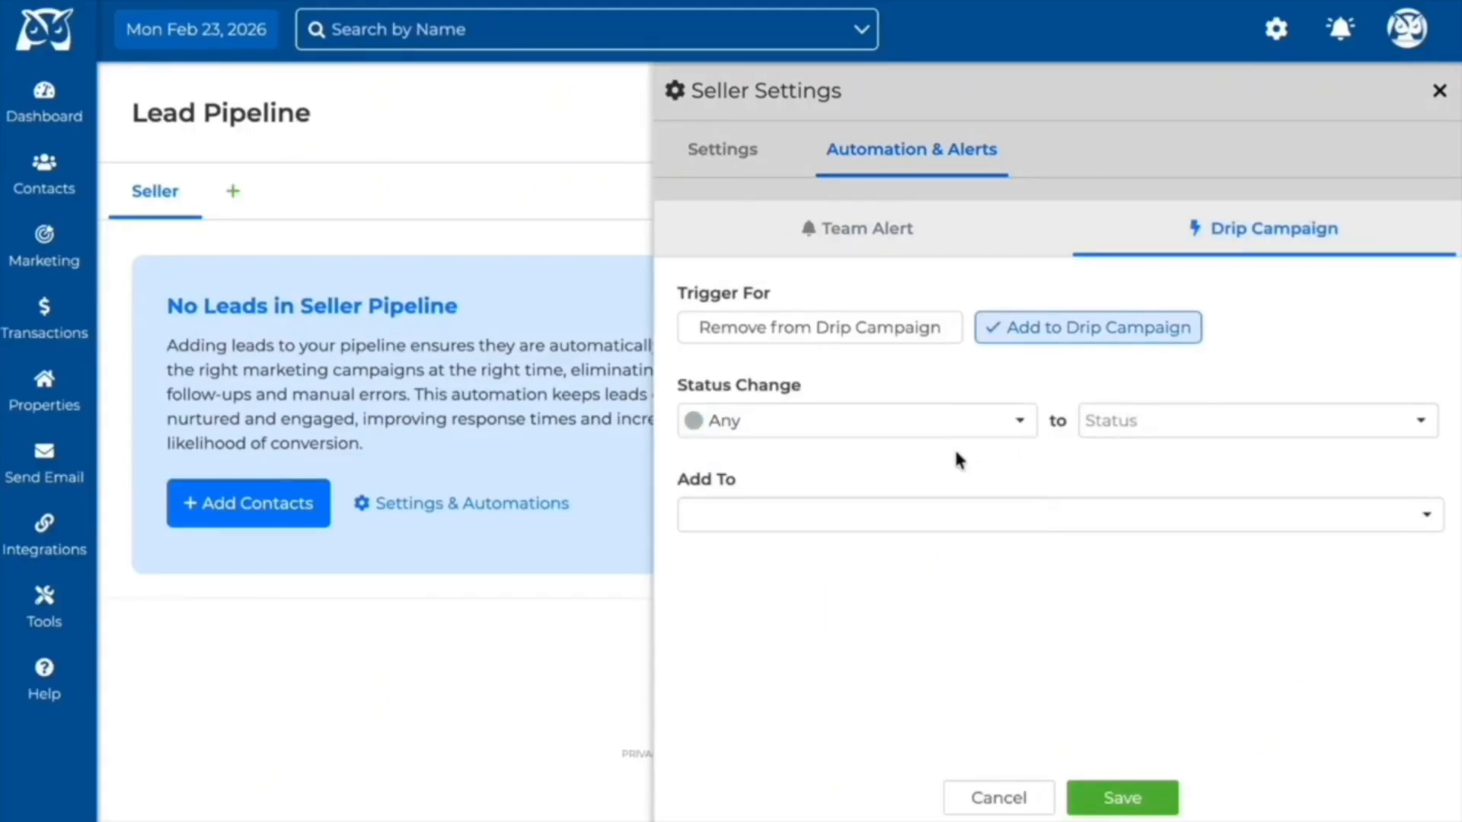
left_click(1155, 432)
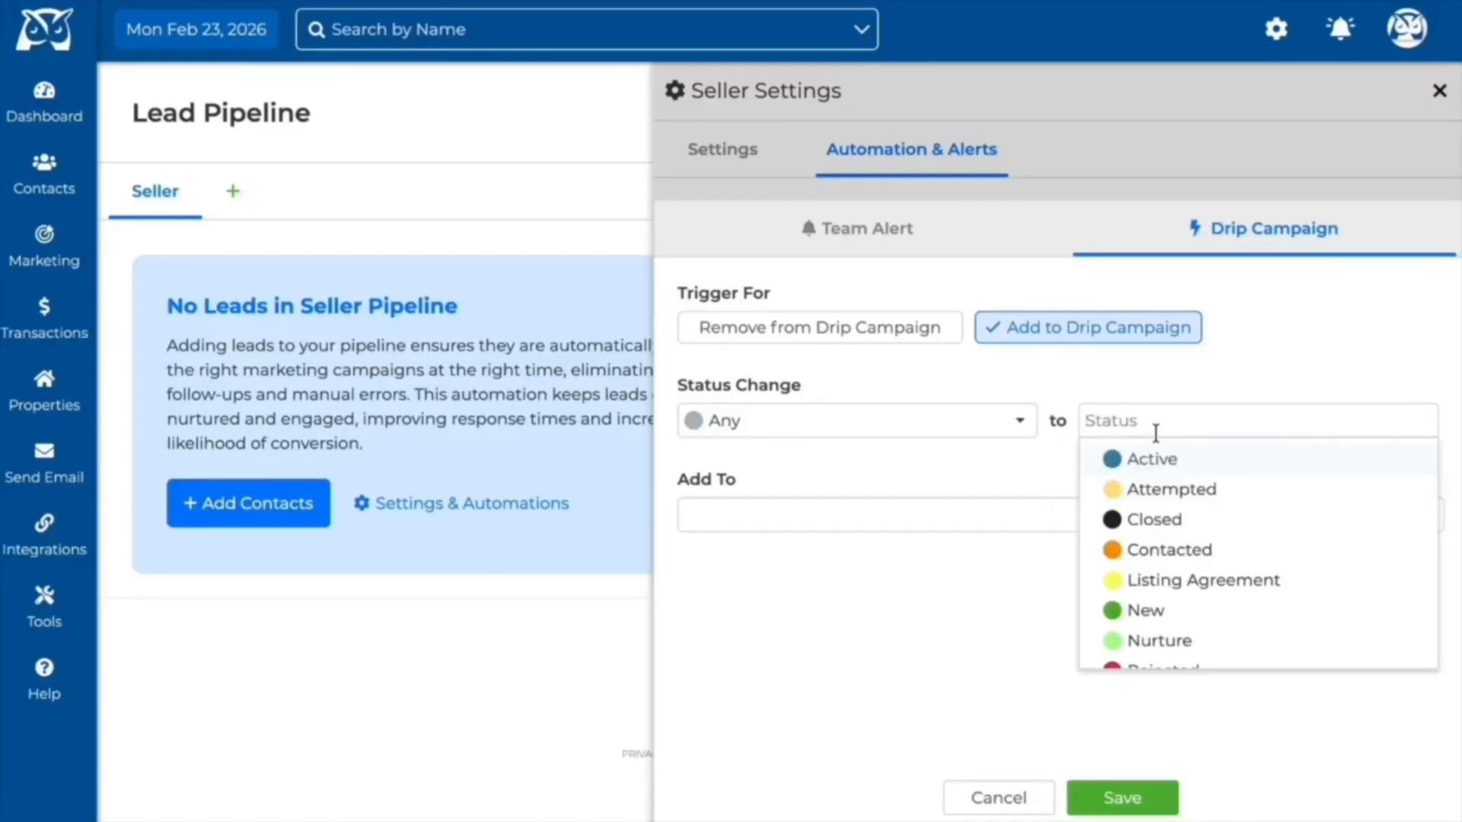
left_click(1170, 491)
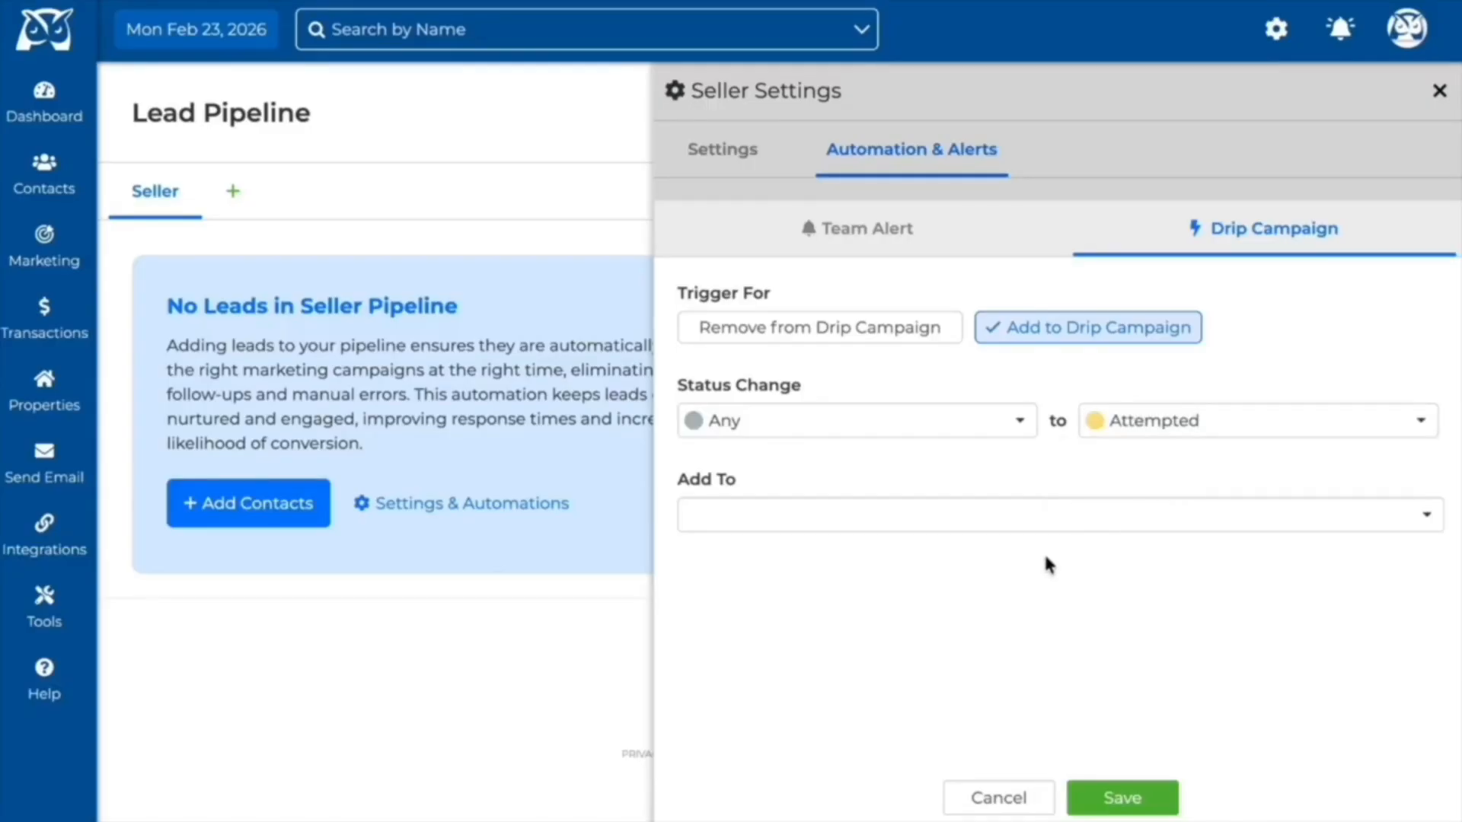
left_click(1087, 524)
type("sell")
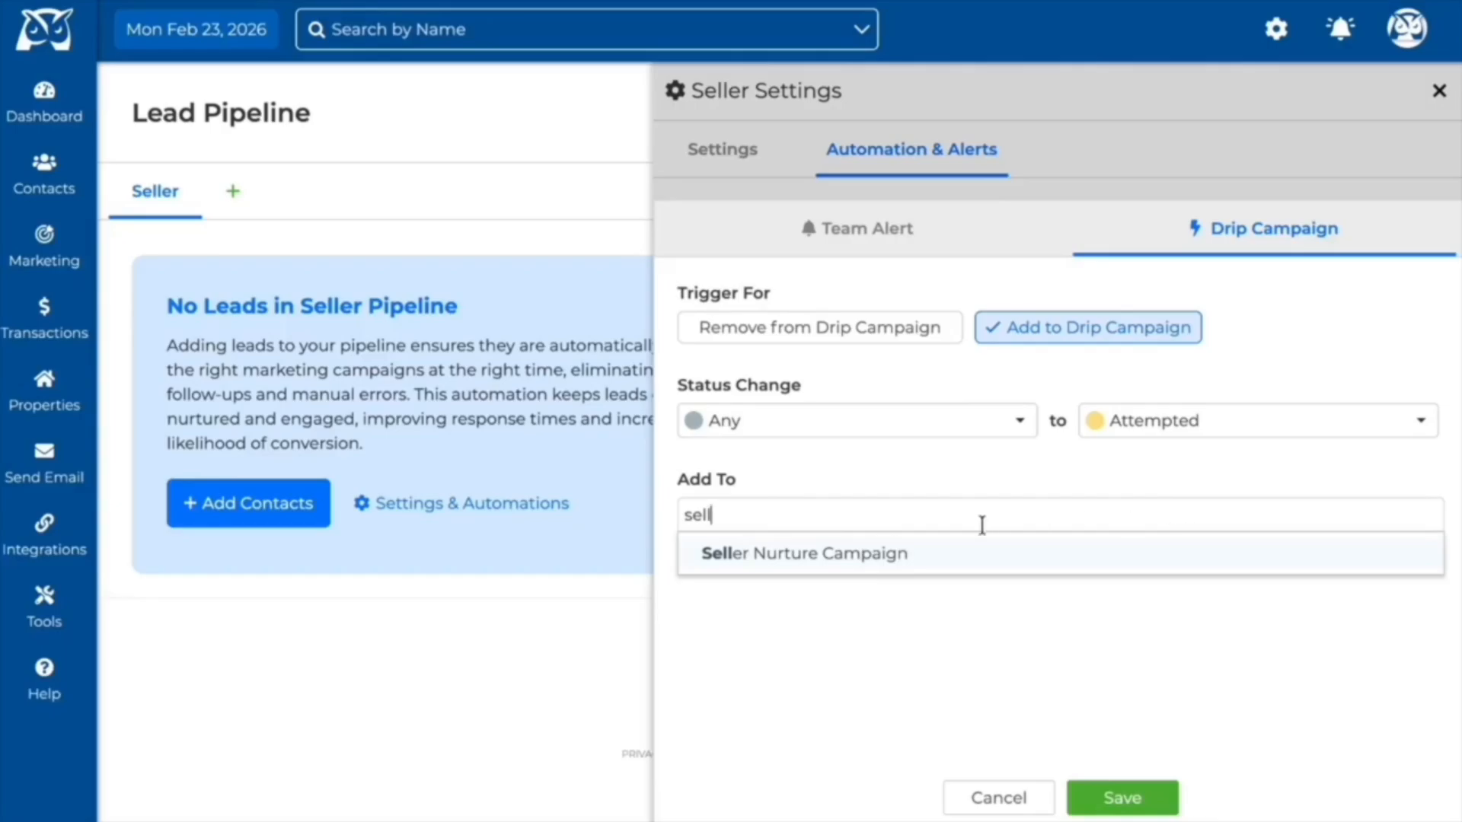
left_click(969, 567)
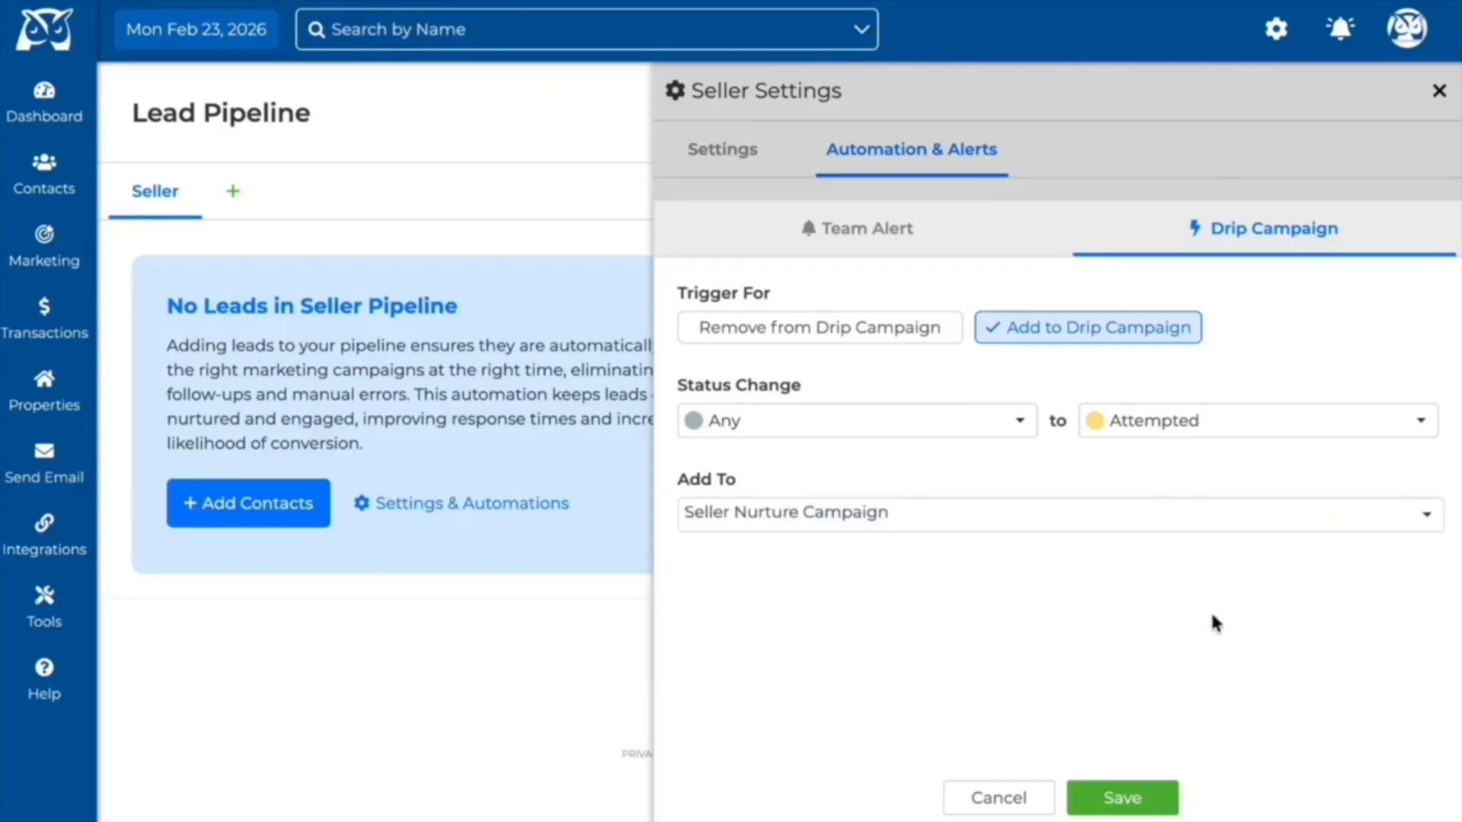
left_click(1147, 796)
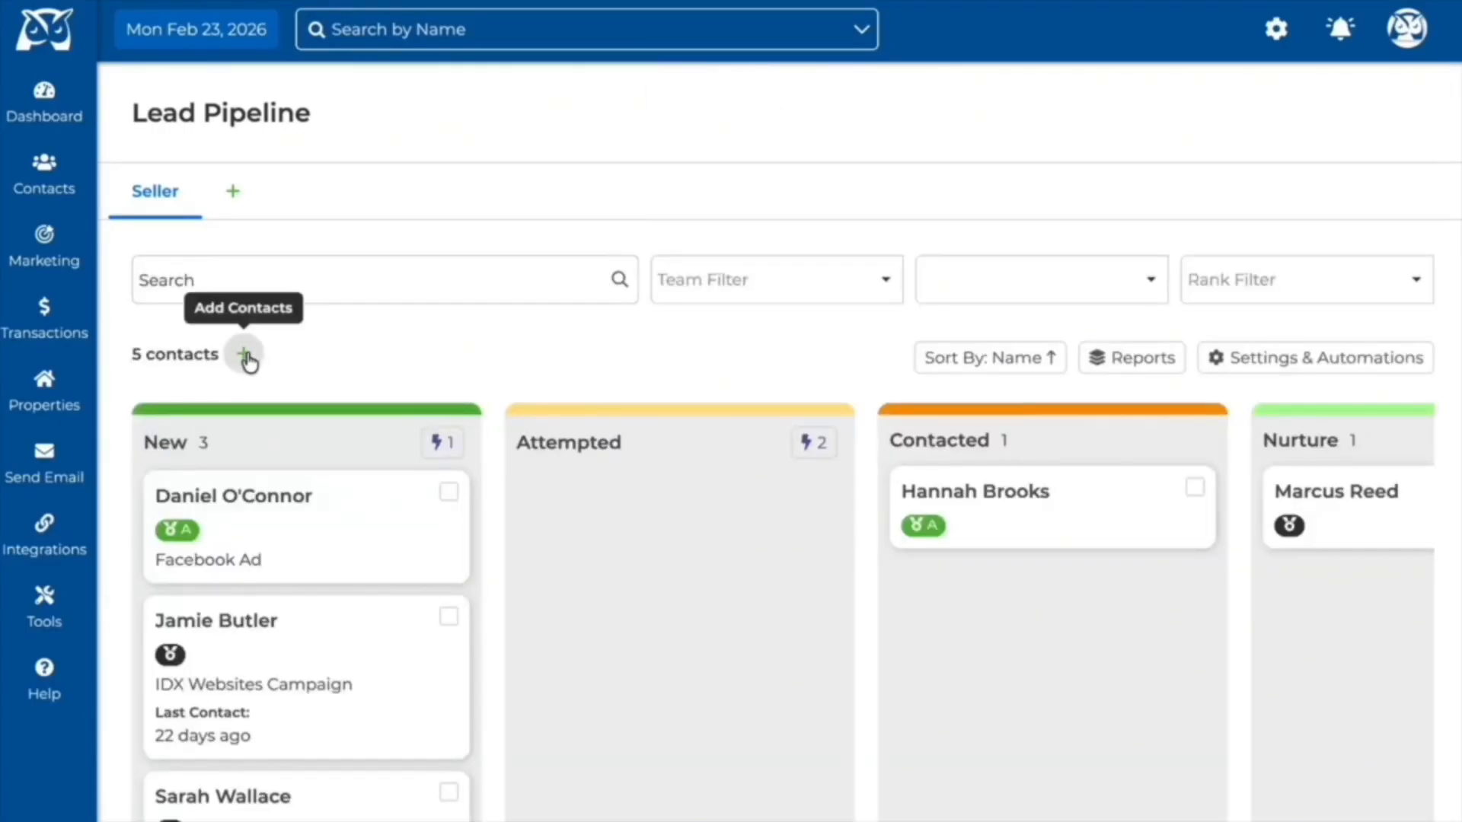
Start adding contacts to the Seller pipeline and filter the contact list by Category IS New Sellers.
left_click(248, 358)
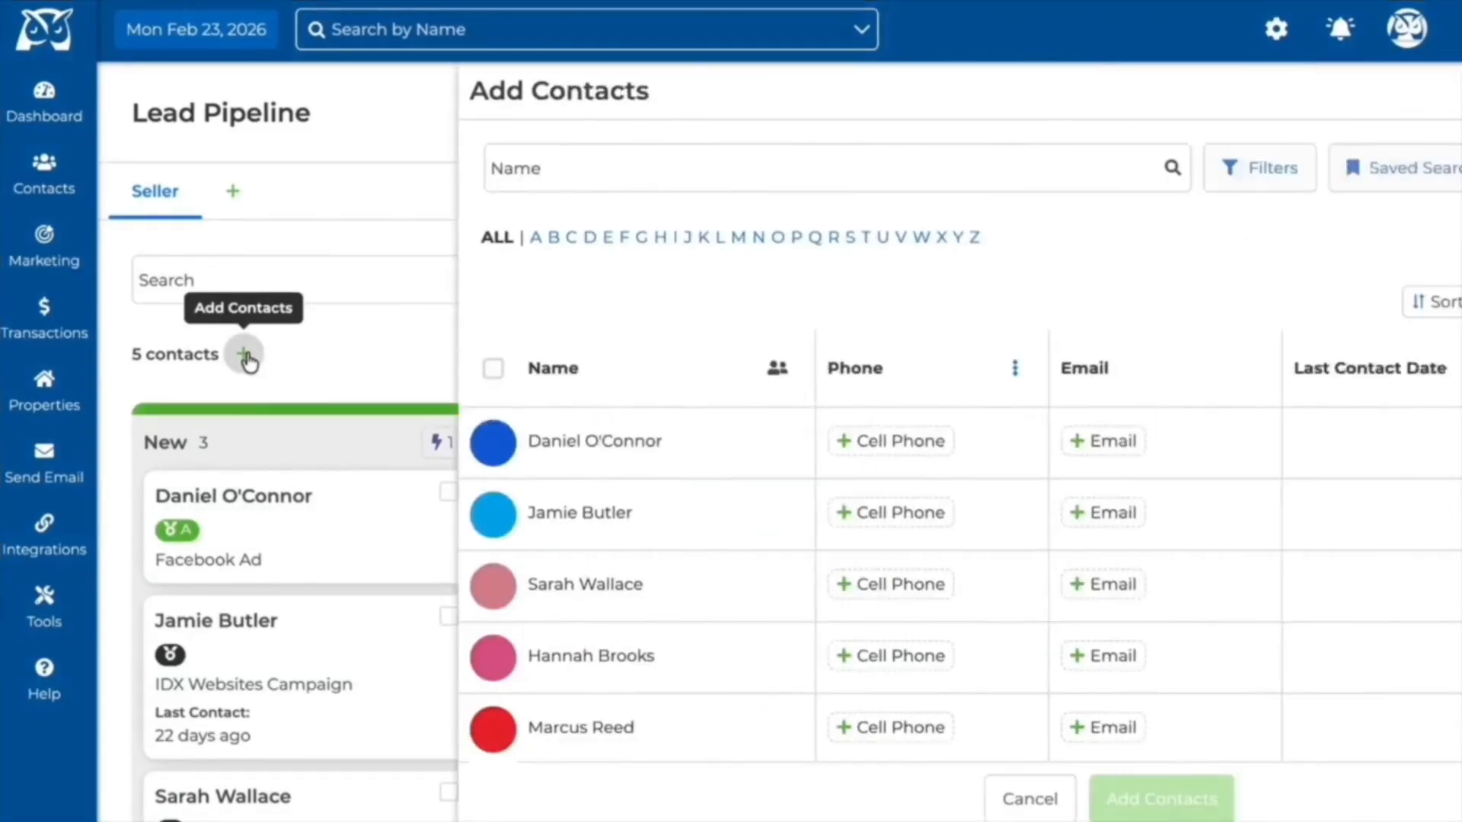
left_click(966, 170)
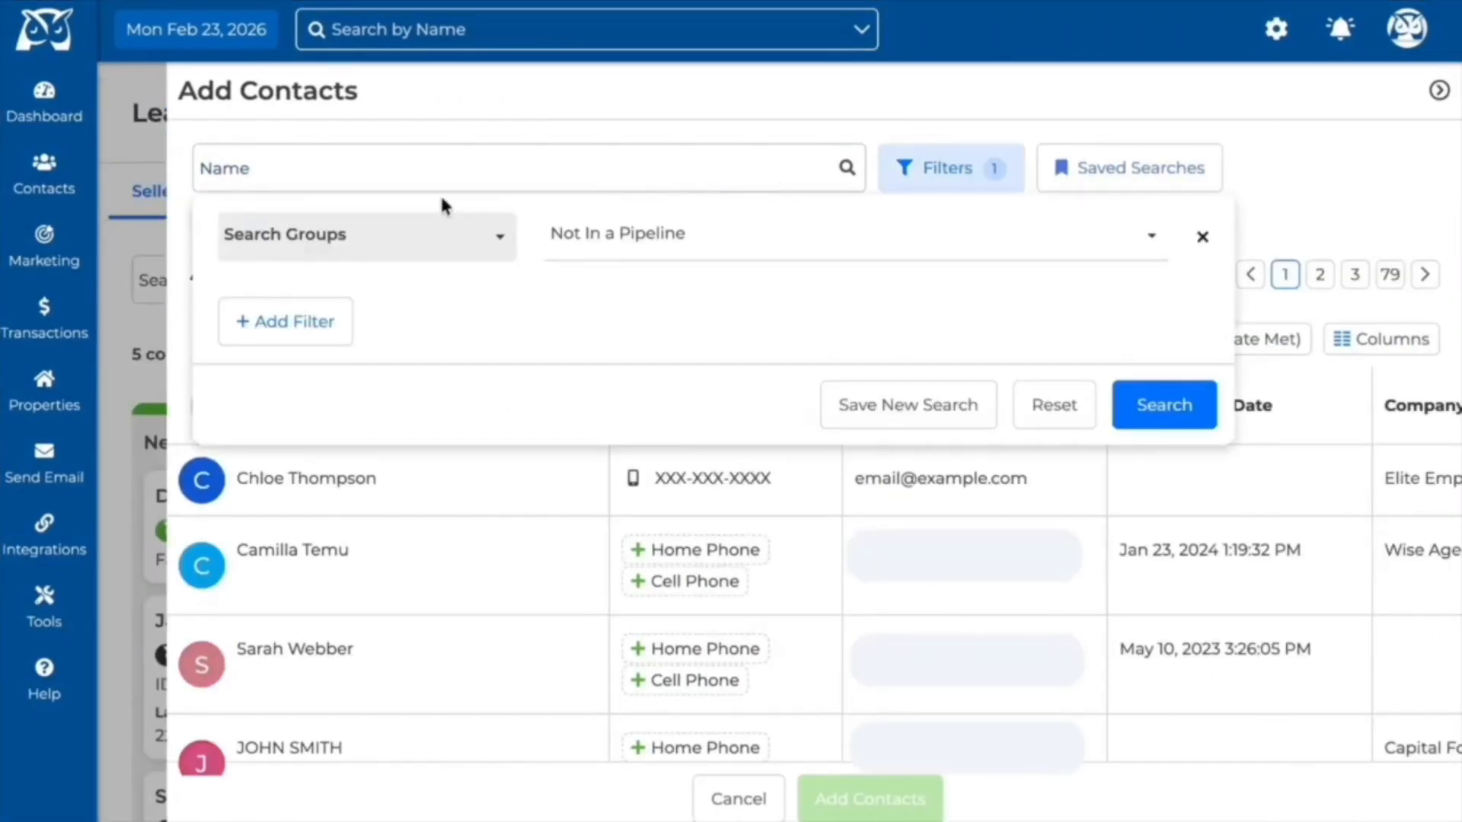
left_click(418, 245)
left_click(316, 313)
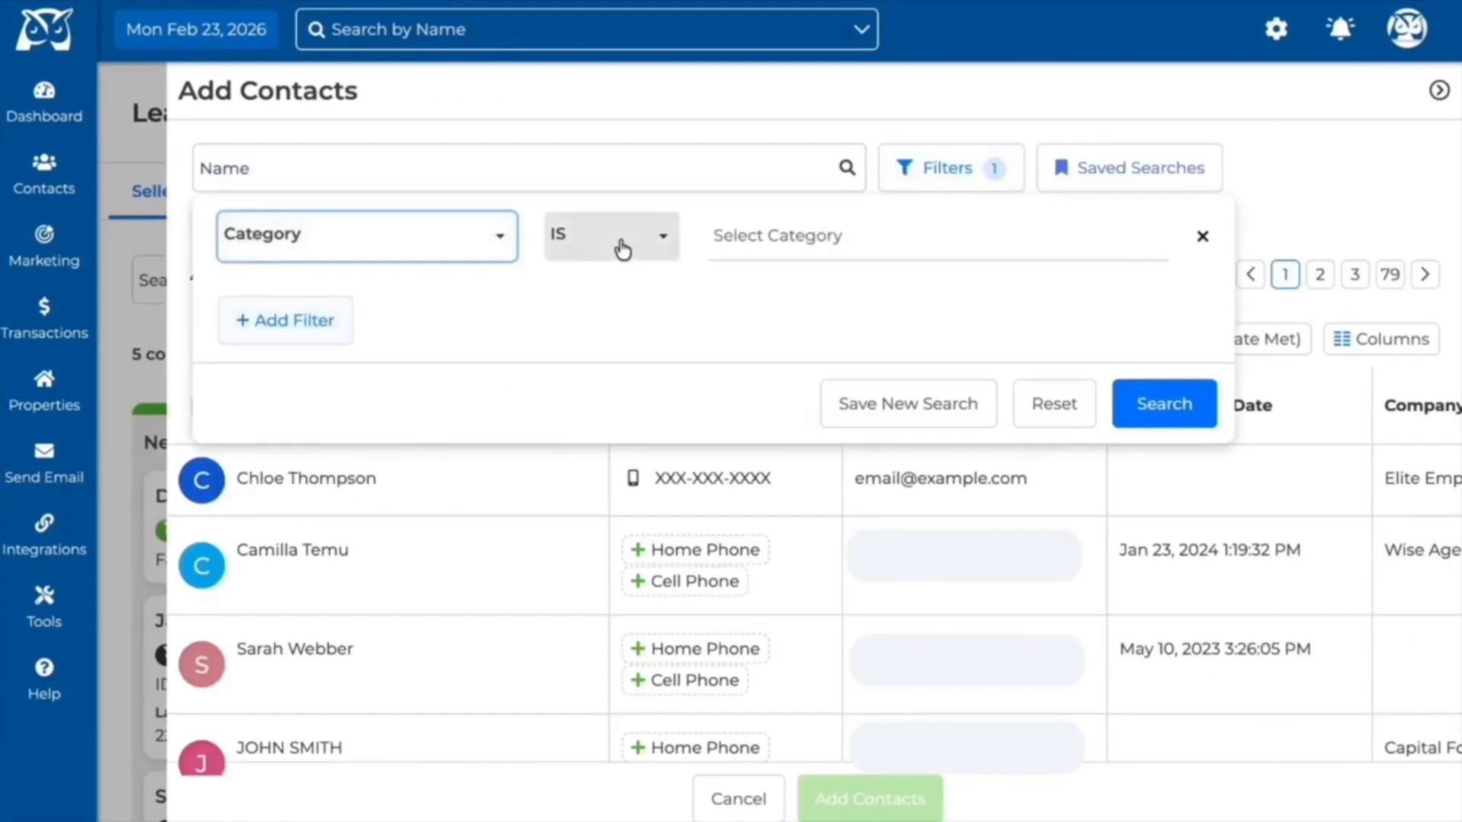
left_click(767, 235)
type("new se")
left_click(845, 290)
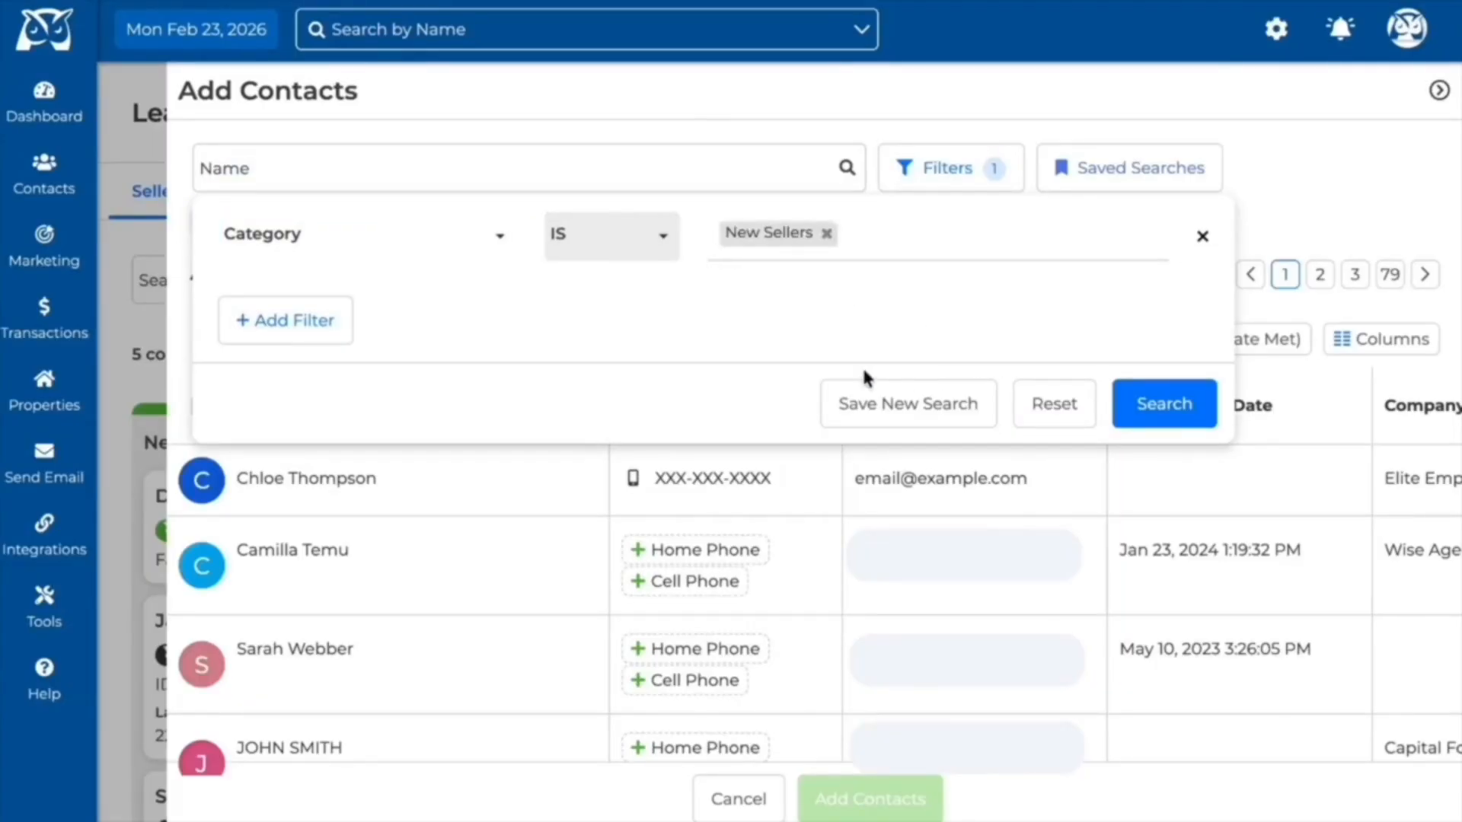
left_click(1175, 404)
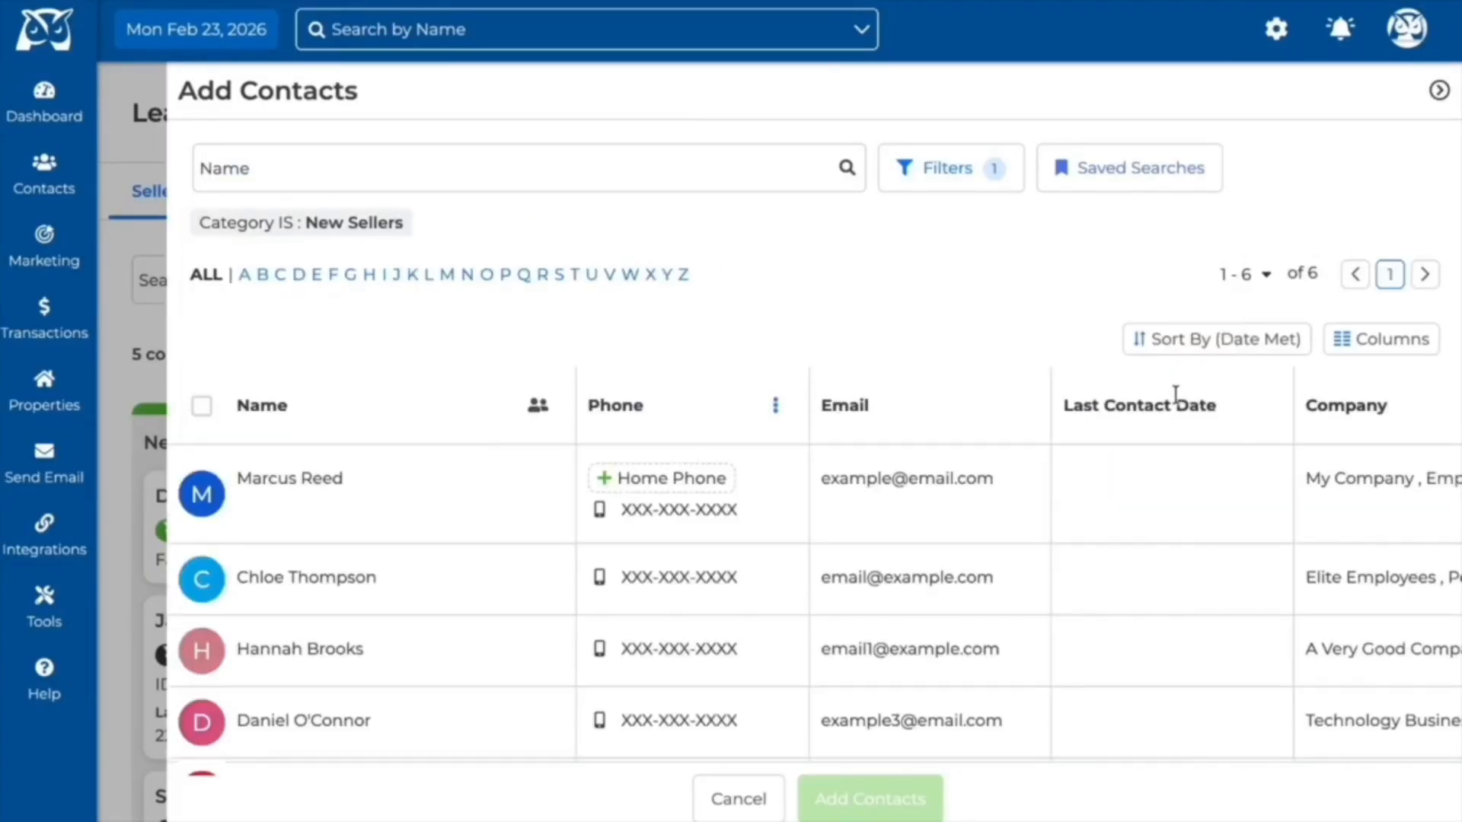
Select all contacts in the filtered list, add them to the Seller pipeline, and close the contact selection.
left_click(202, 496)
left_click(201, 580)
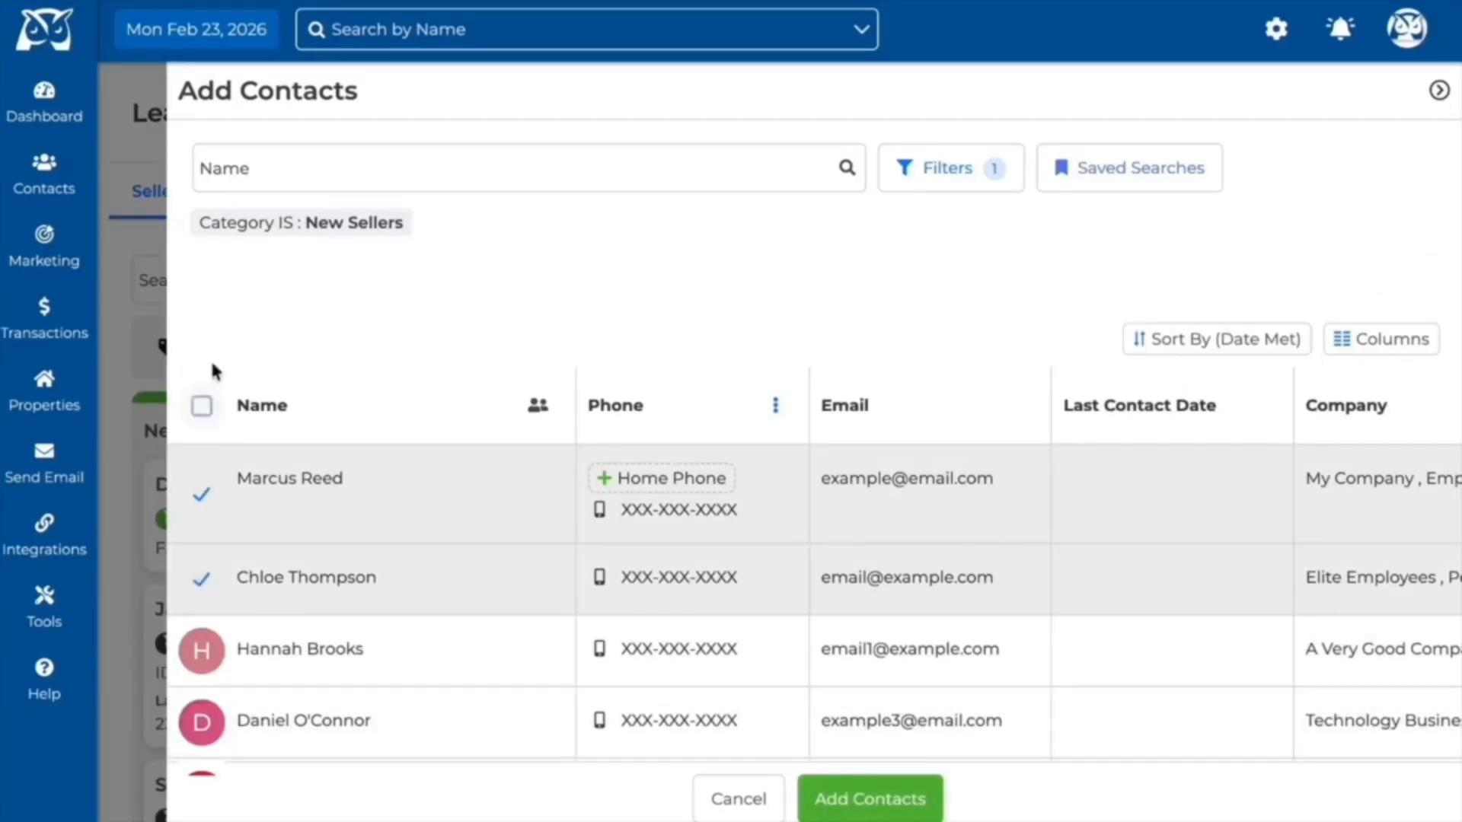
left_click(201, 406)
left_click(868, 798)
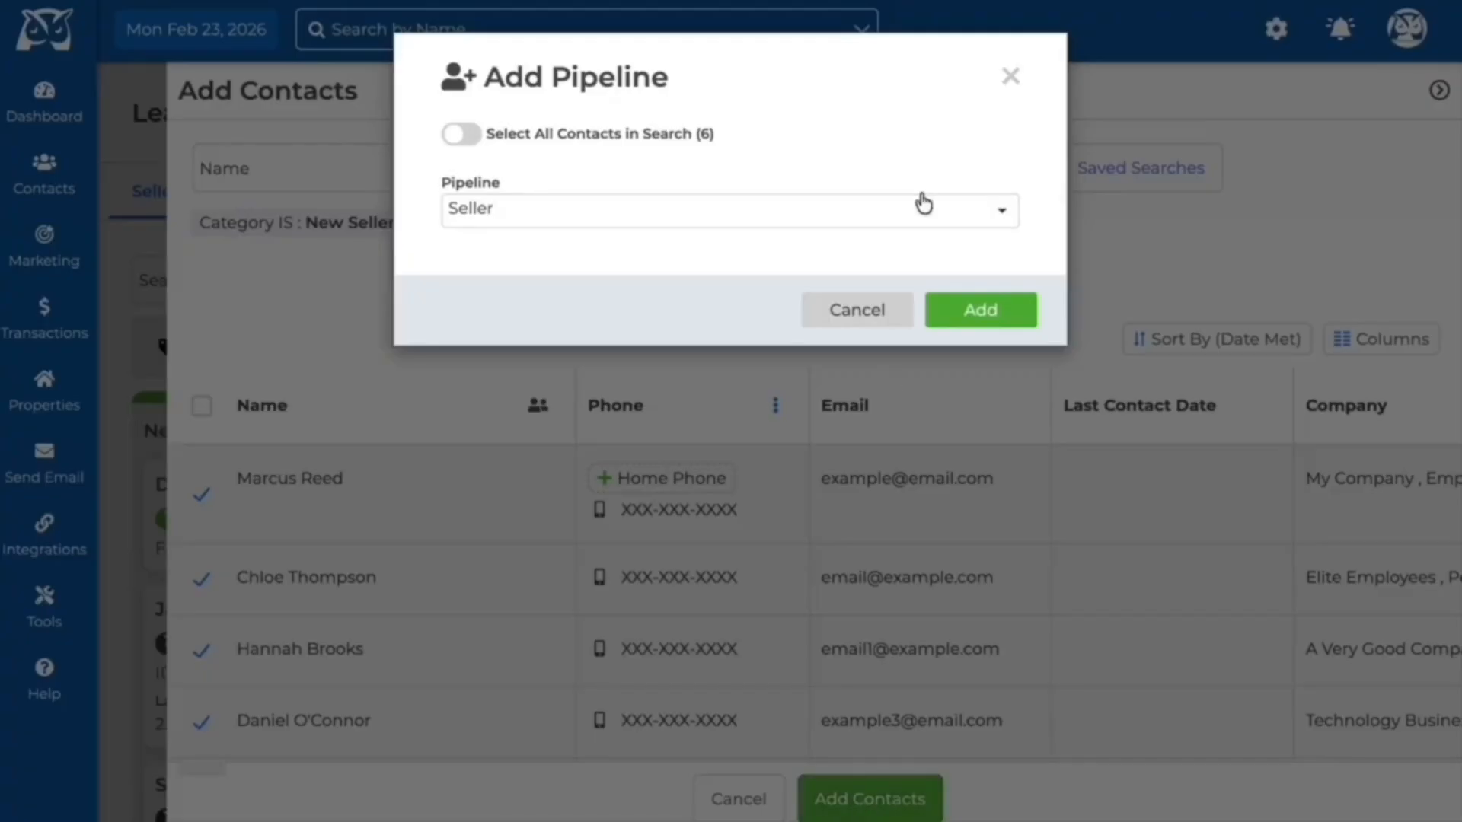
left_click(987, 308)
left_click(1440, 92)
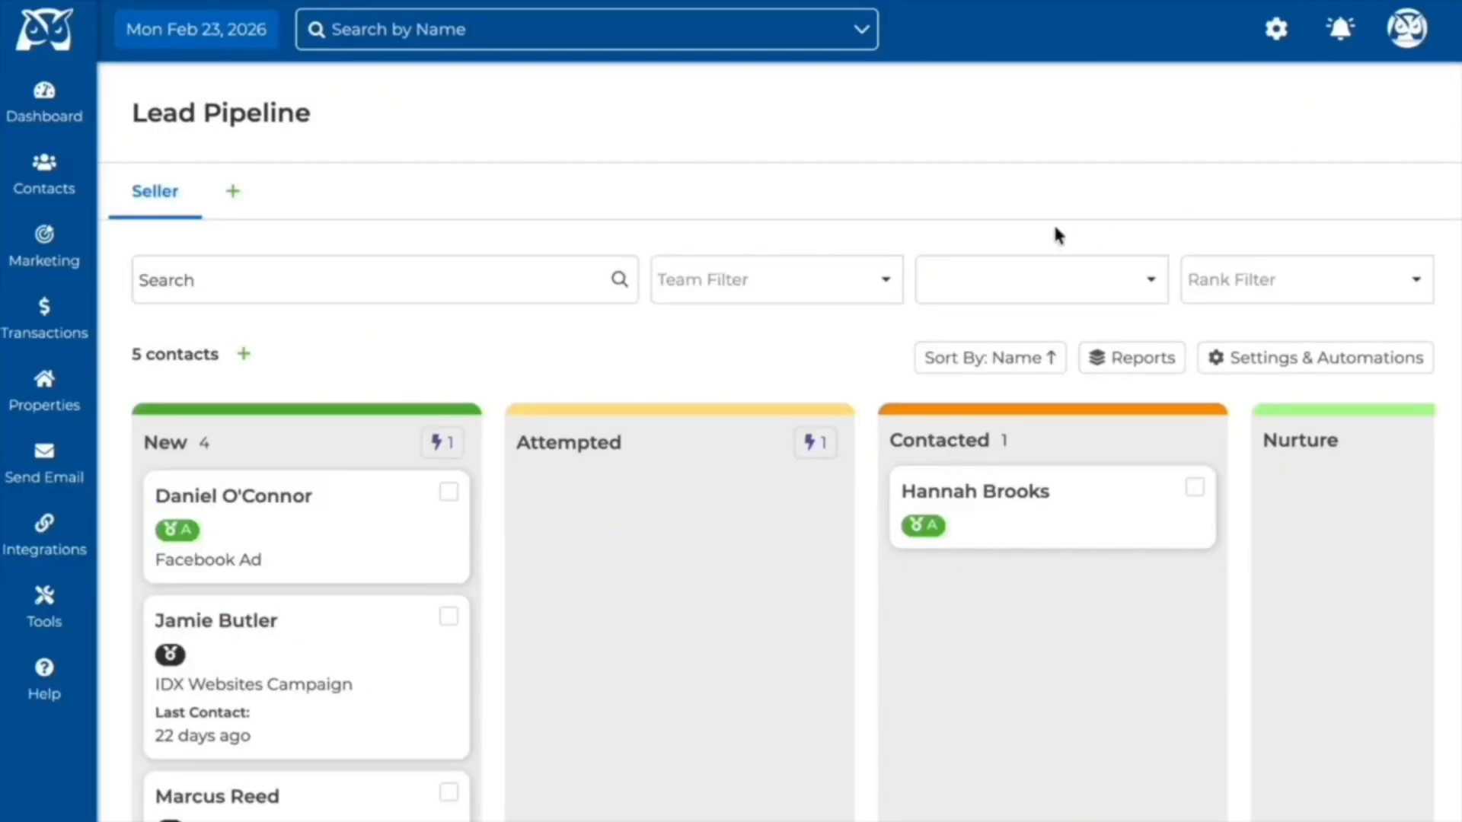
Open the record of the contact under Needs Status Updated and set its status to Attempted.
scroll(928, 742, "down", 3)
scroll(928, 742, "right", 2)
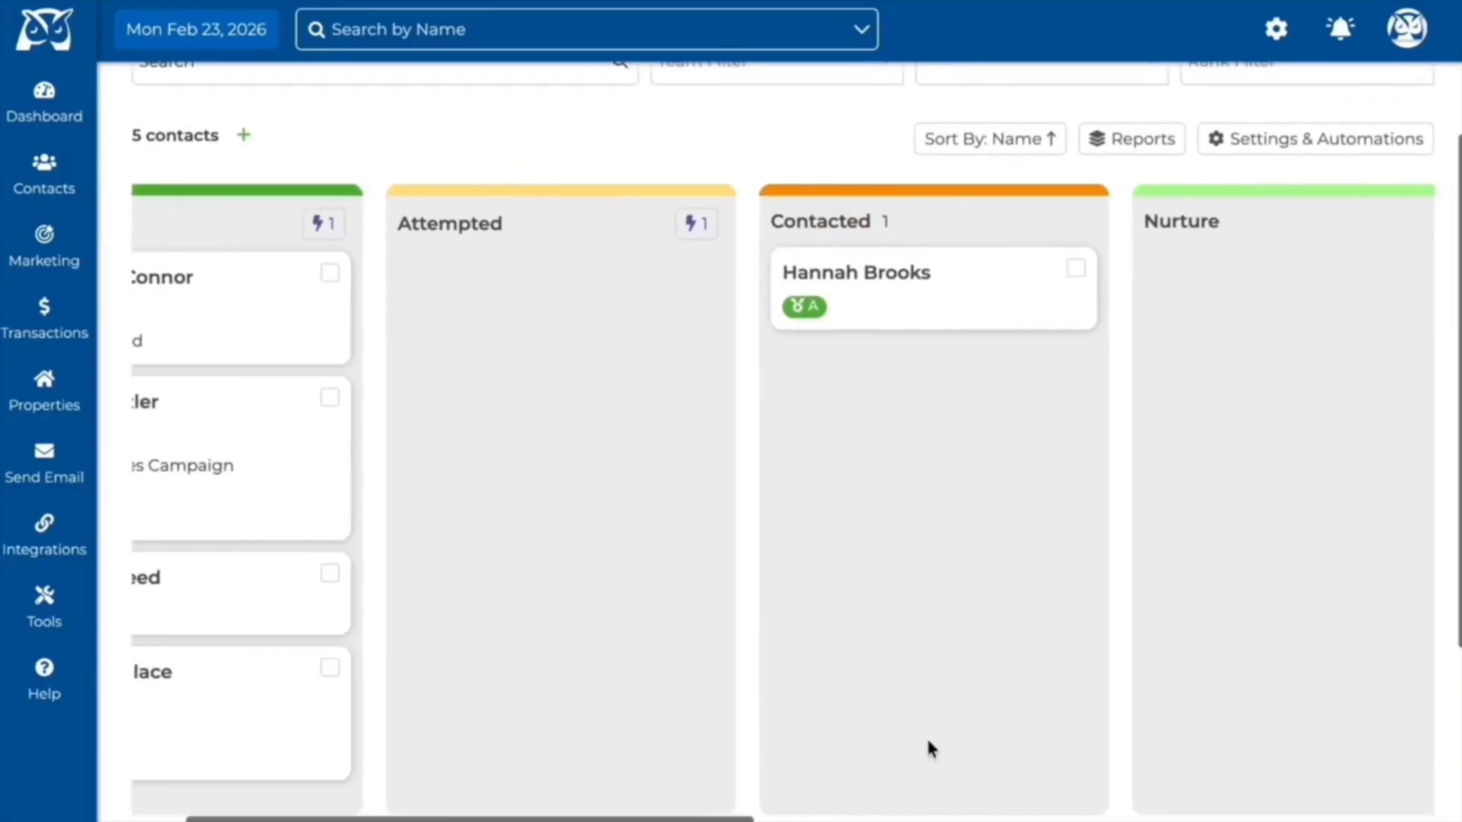
scroll(926, 735, "right", 15)
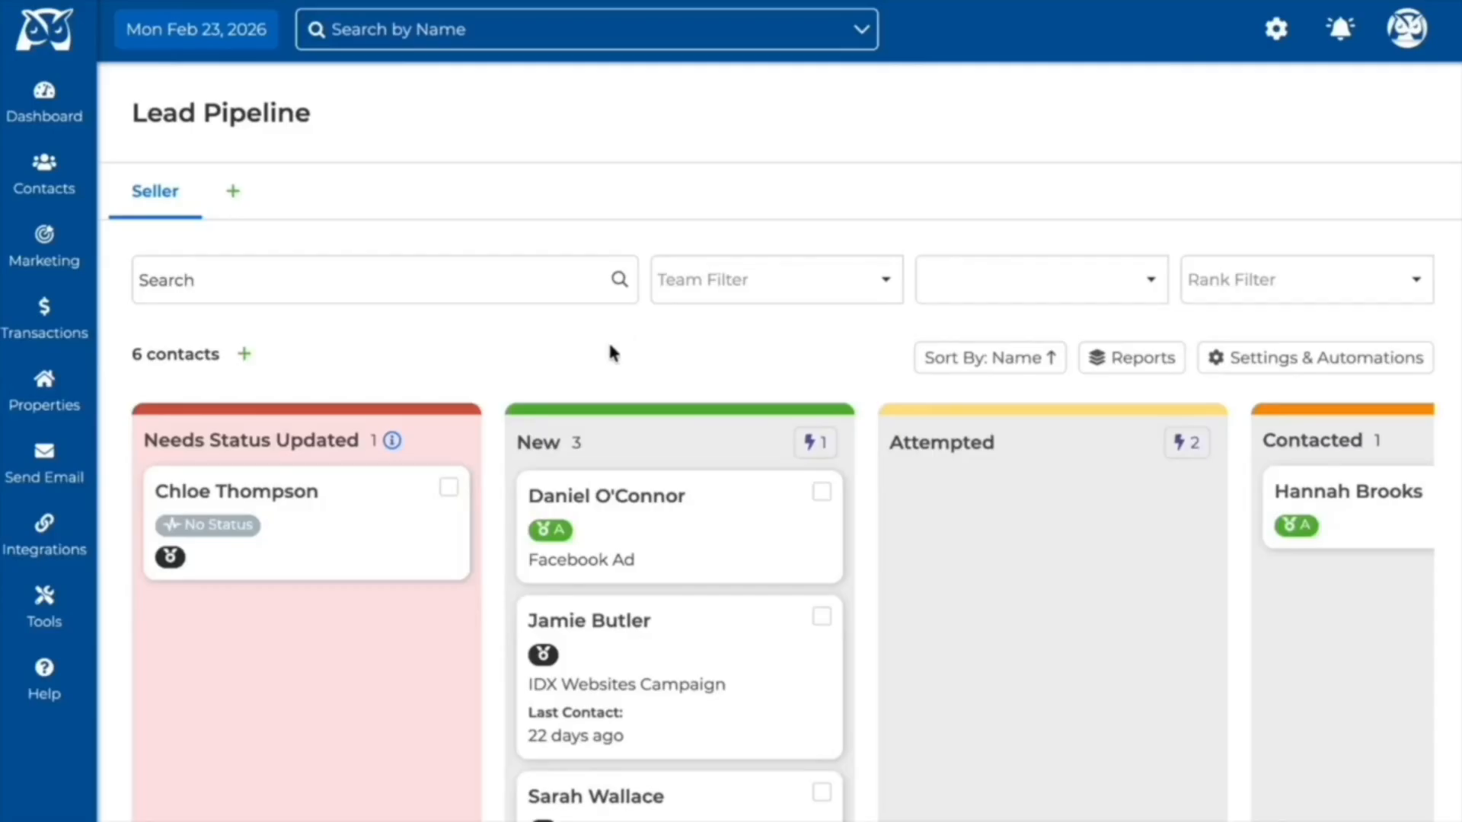
mouse_move(394, 447)
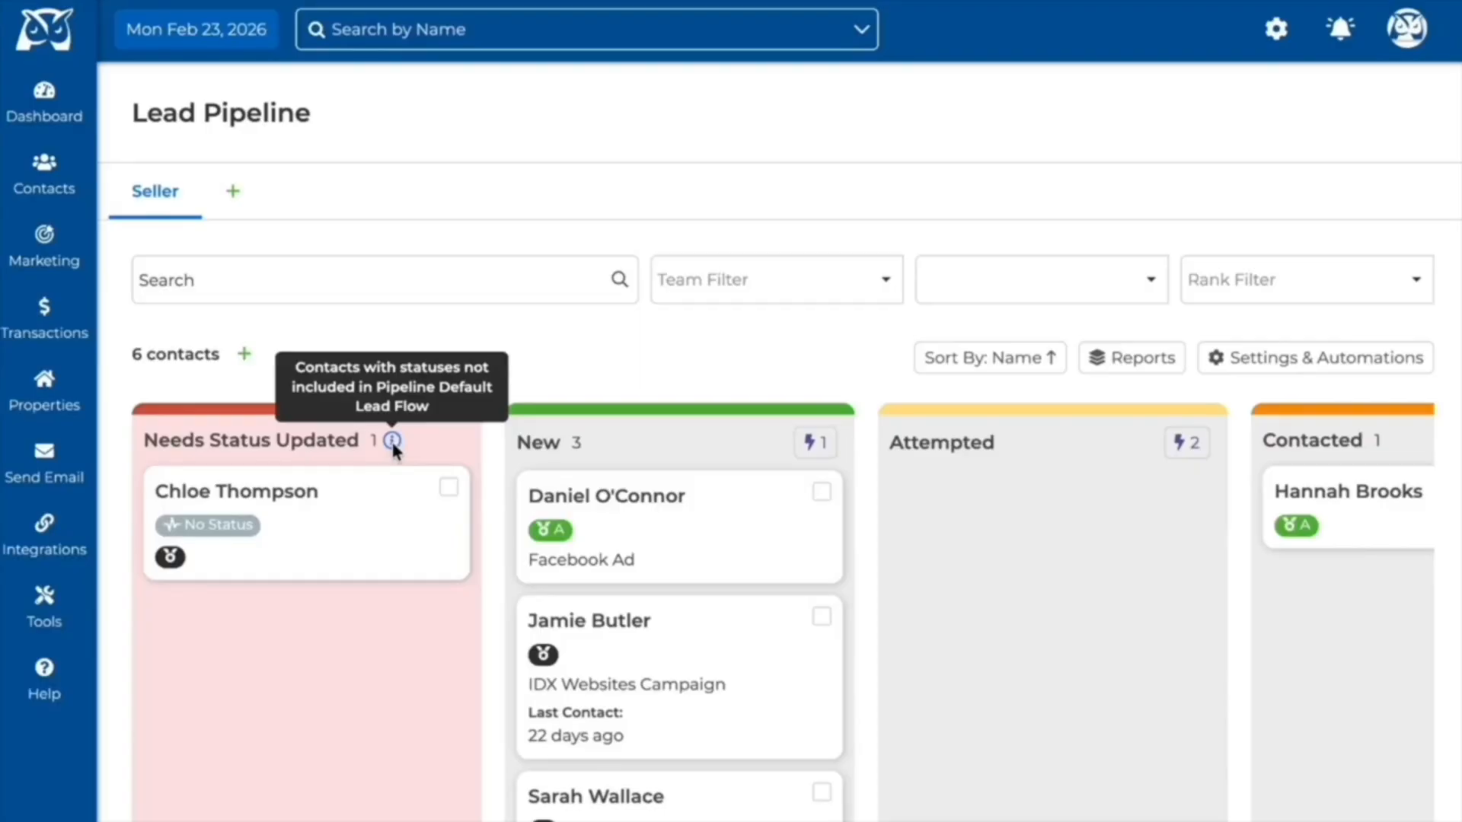
left_click(250, 493)
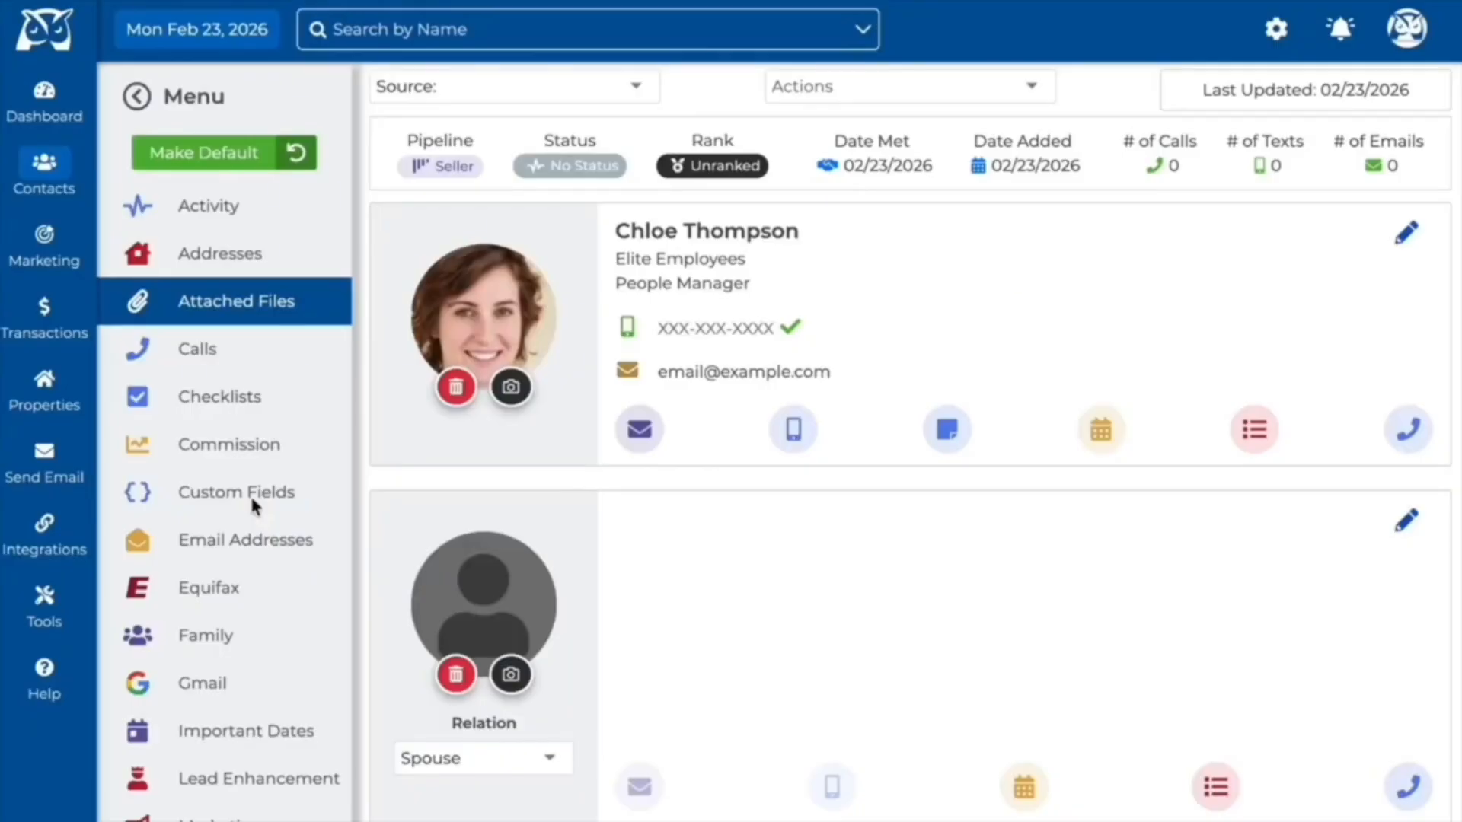
left_click(586, 167)
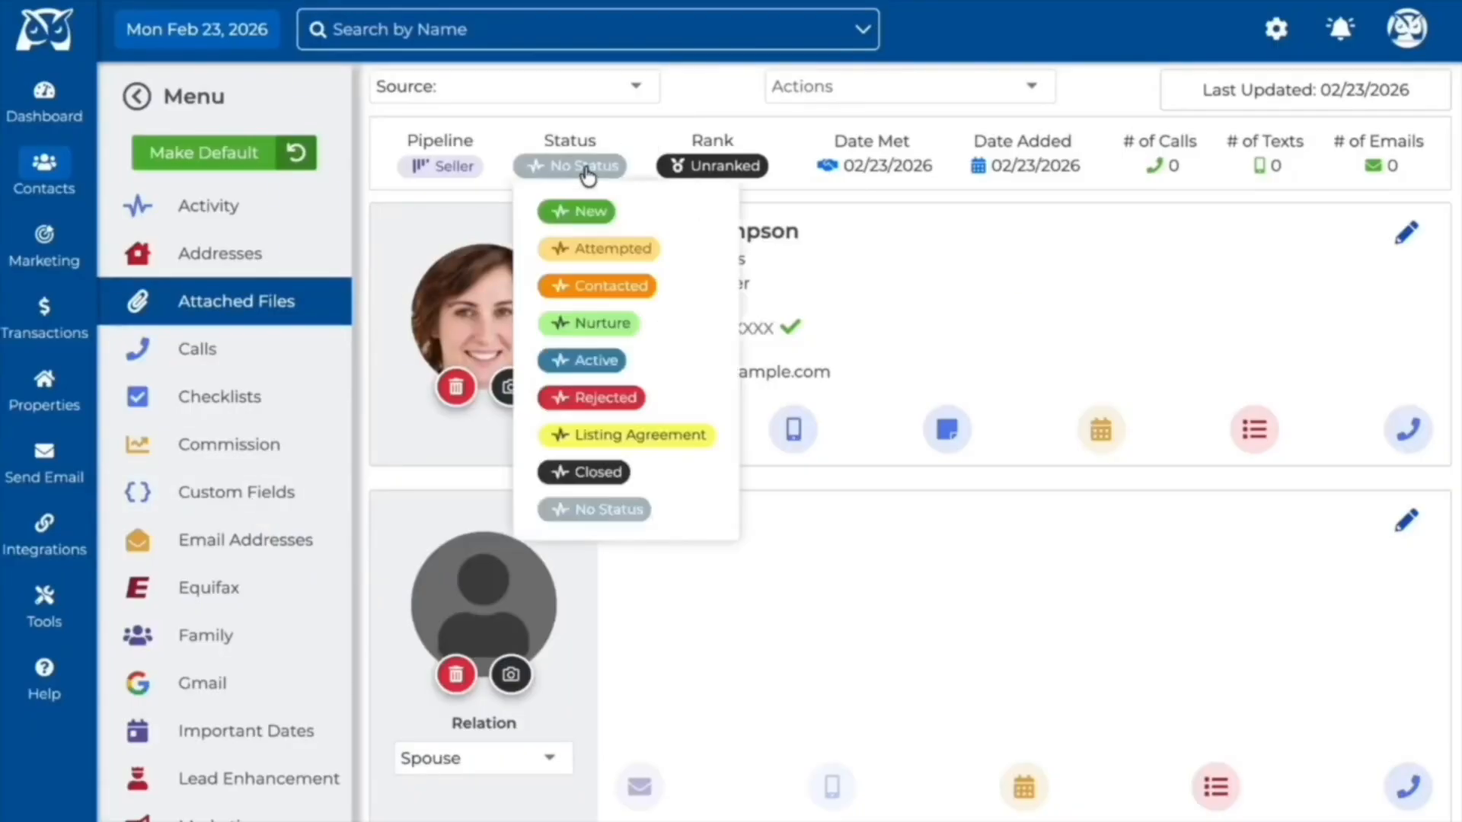
left_click(587, 251)
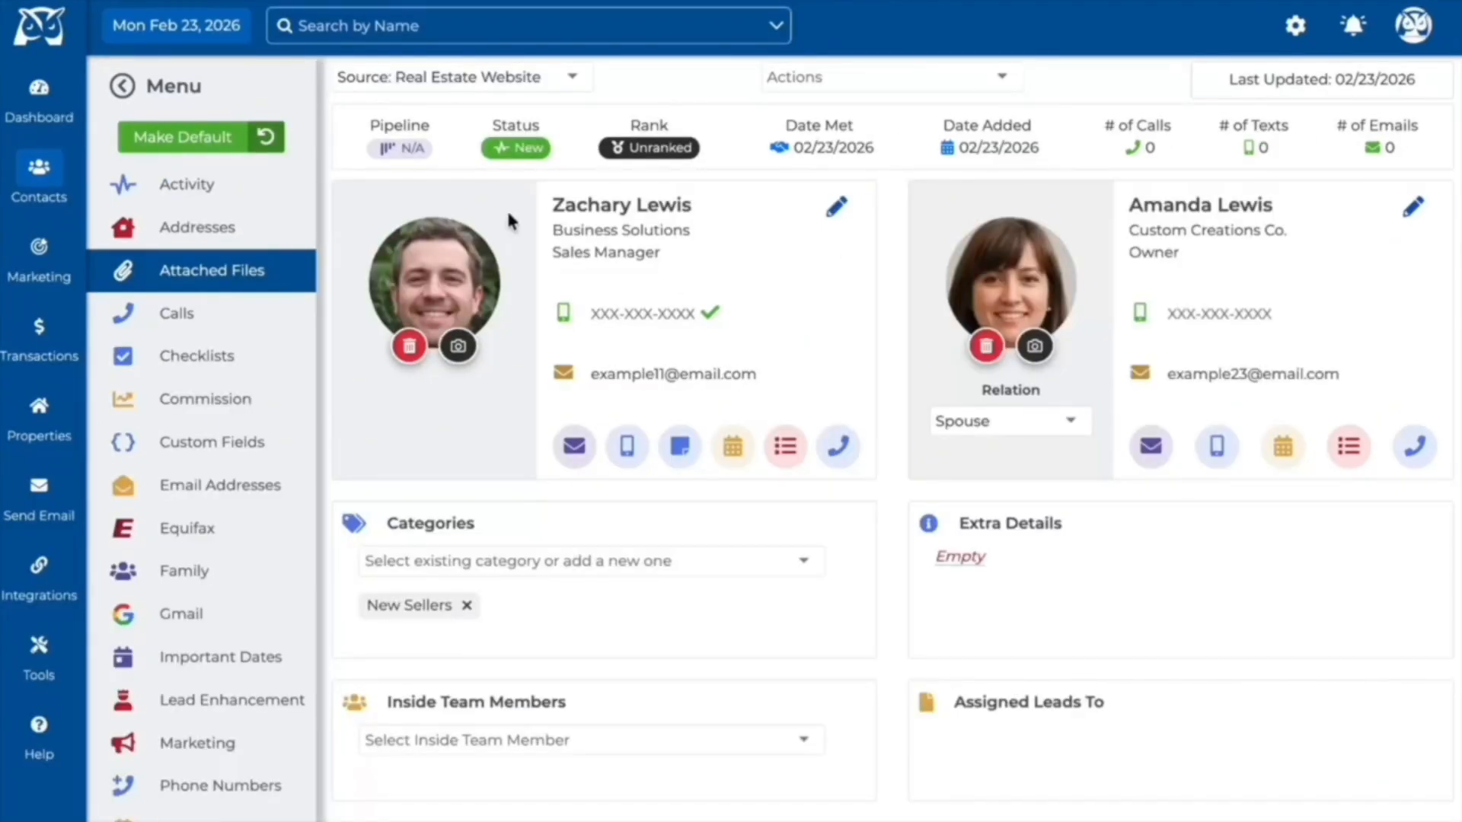
Assign the New contact sourced from Real Estate Website to the Seller pipeline from its contact record.
left_click(418, 150)
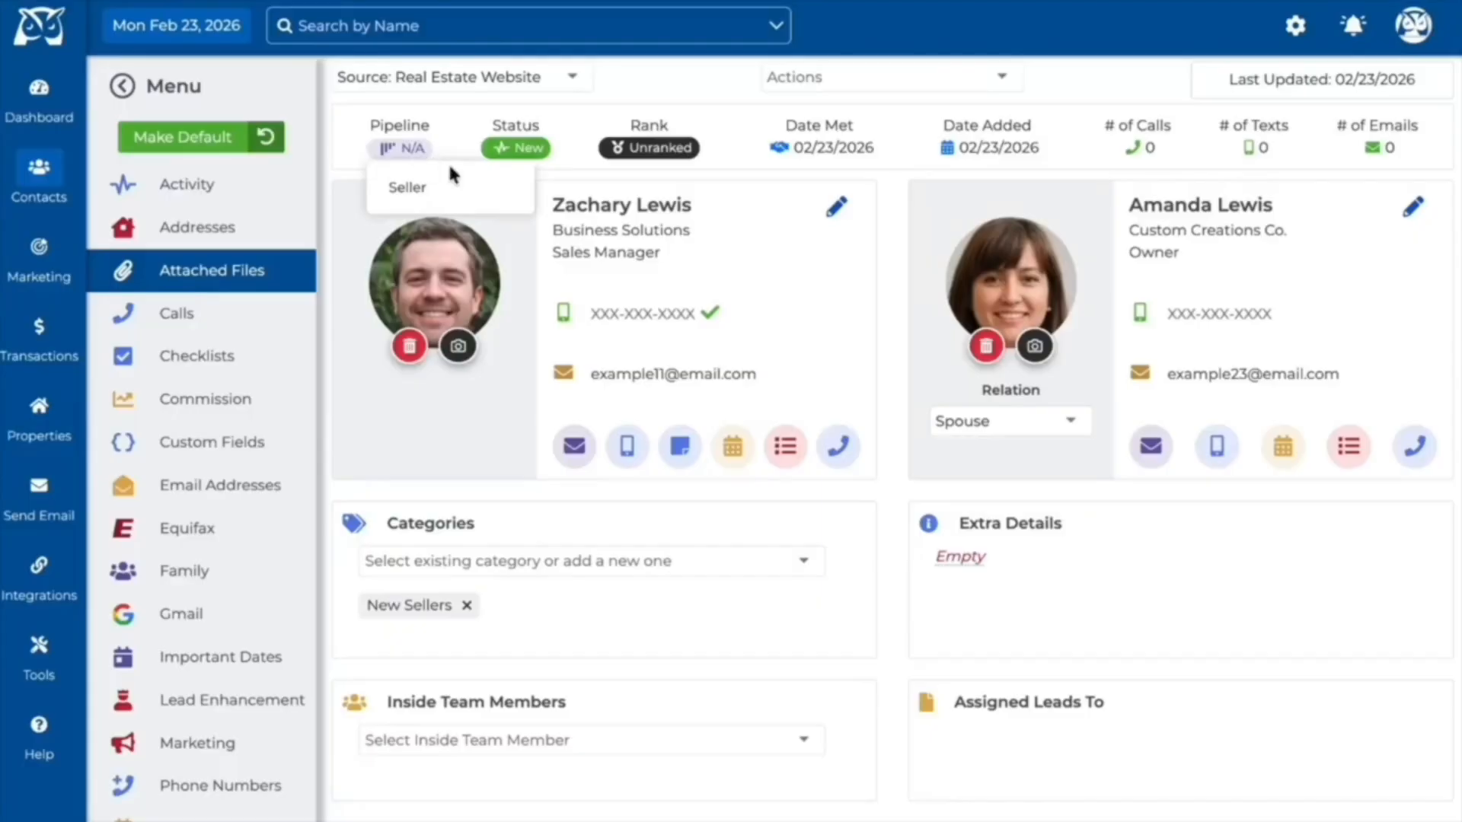
left_click(489, 187)
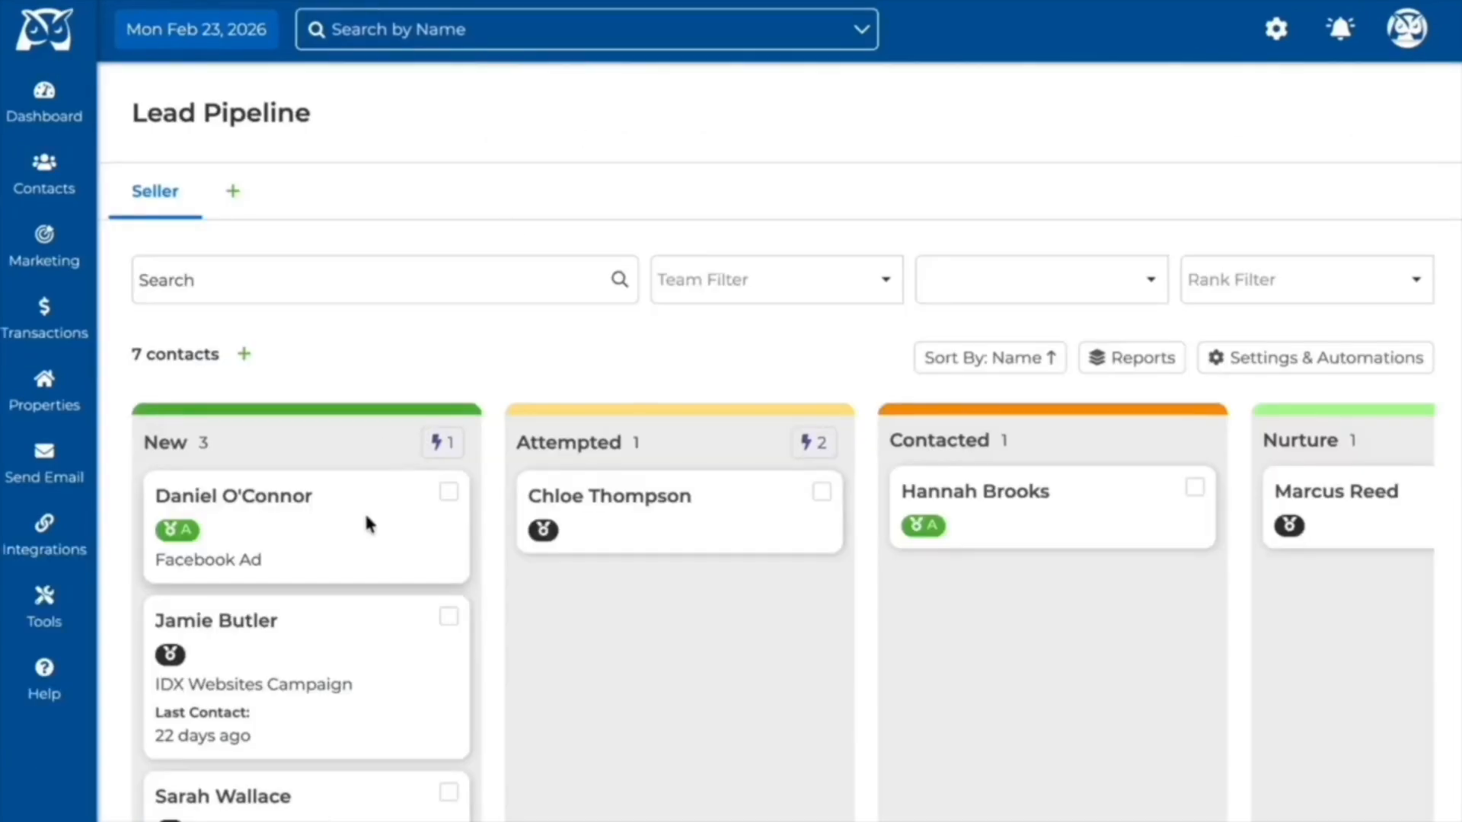
Move the Facebook Ad lead from New to Attempted and view the automations attached to the Attempted status.
left_click_drag(363, 515, 678, 642)
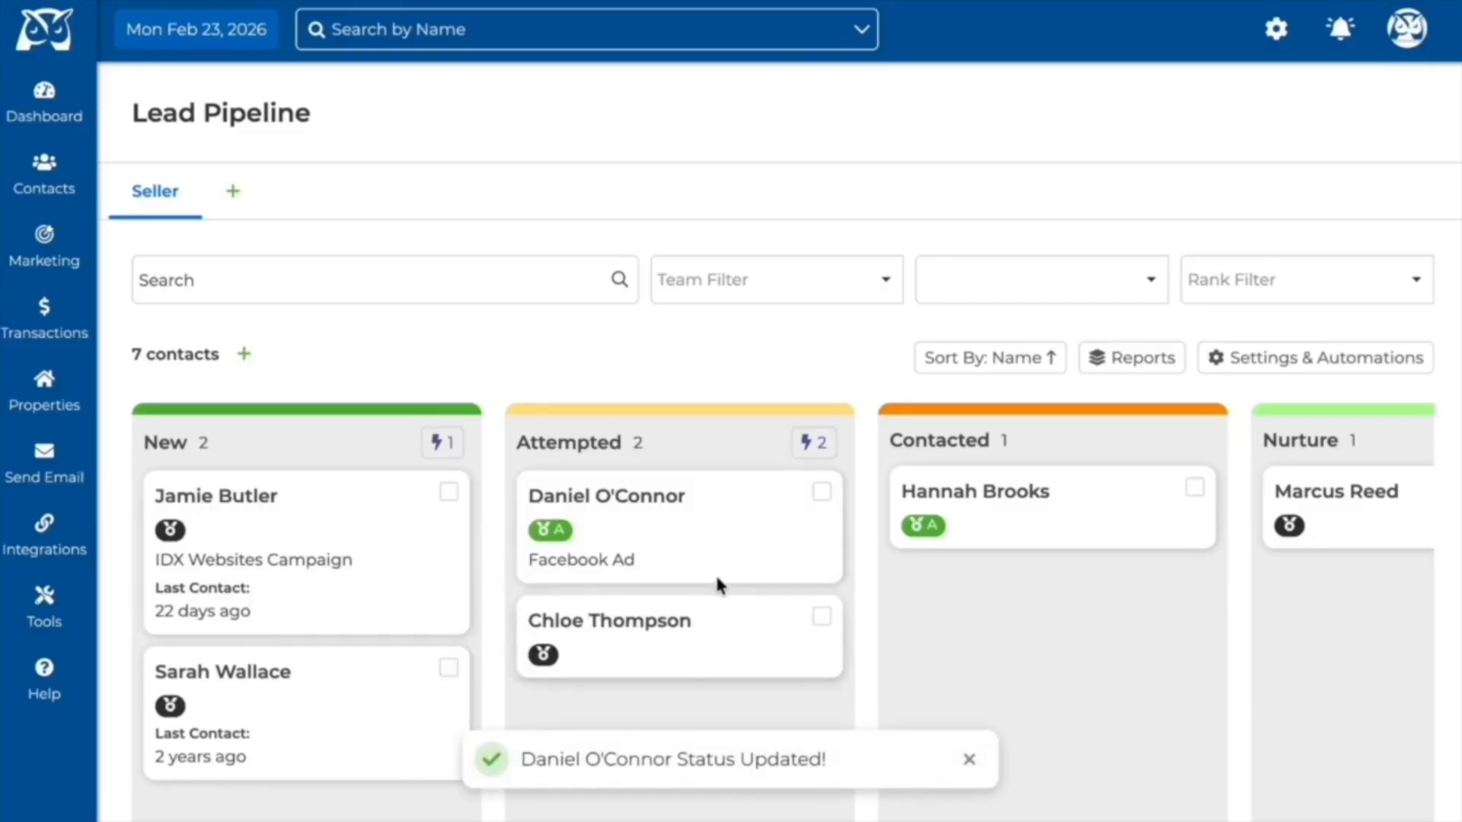
left_click(825, 449)
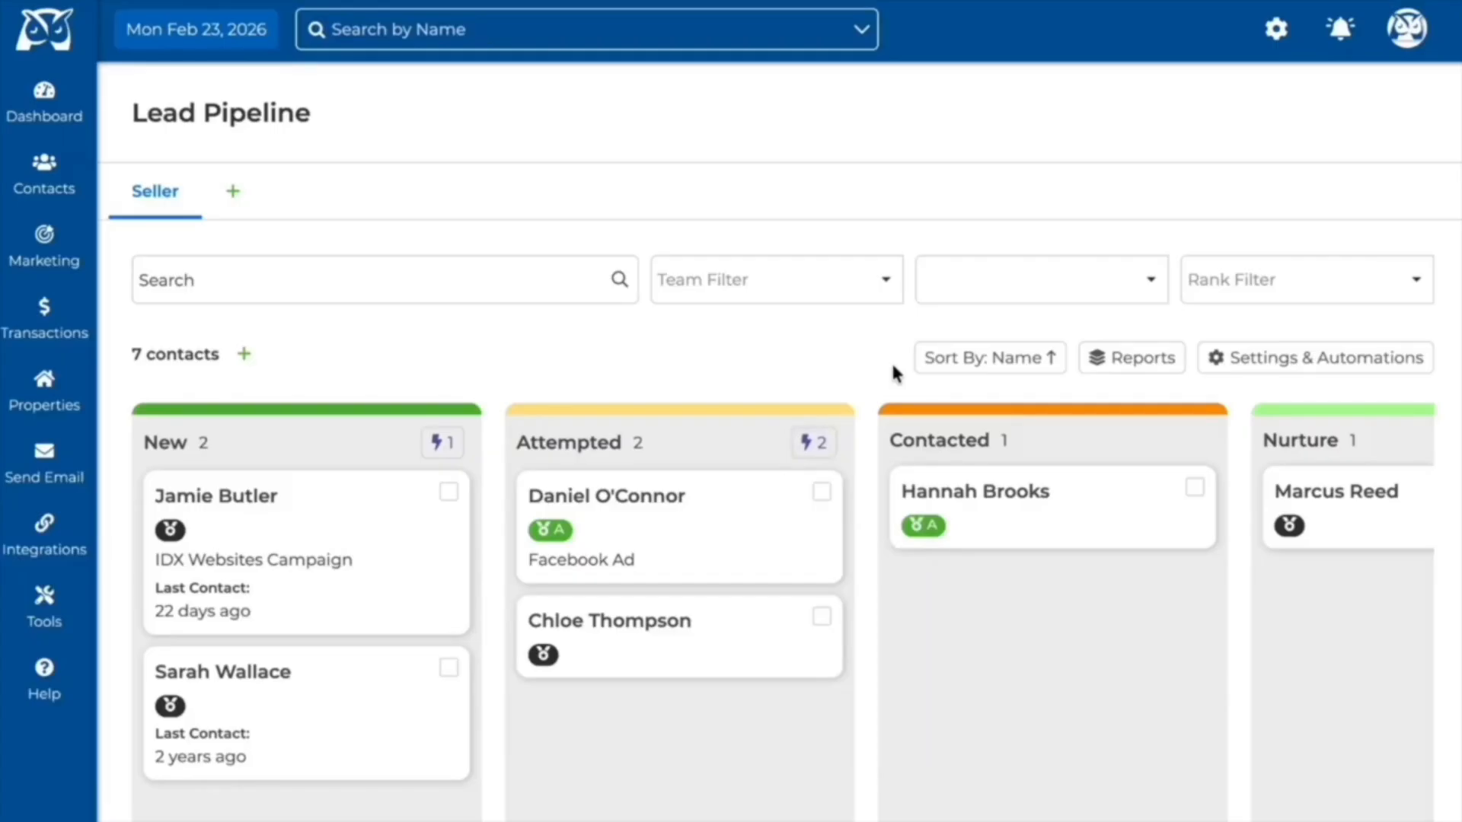
Remove the unranked contact in the Attempted column from the pipeline.
left_click(821, 618)
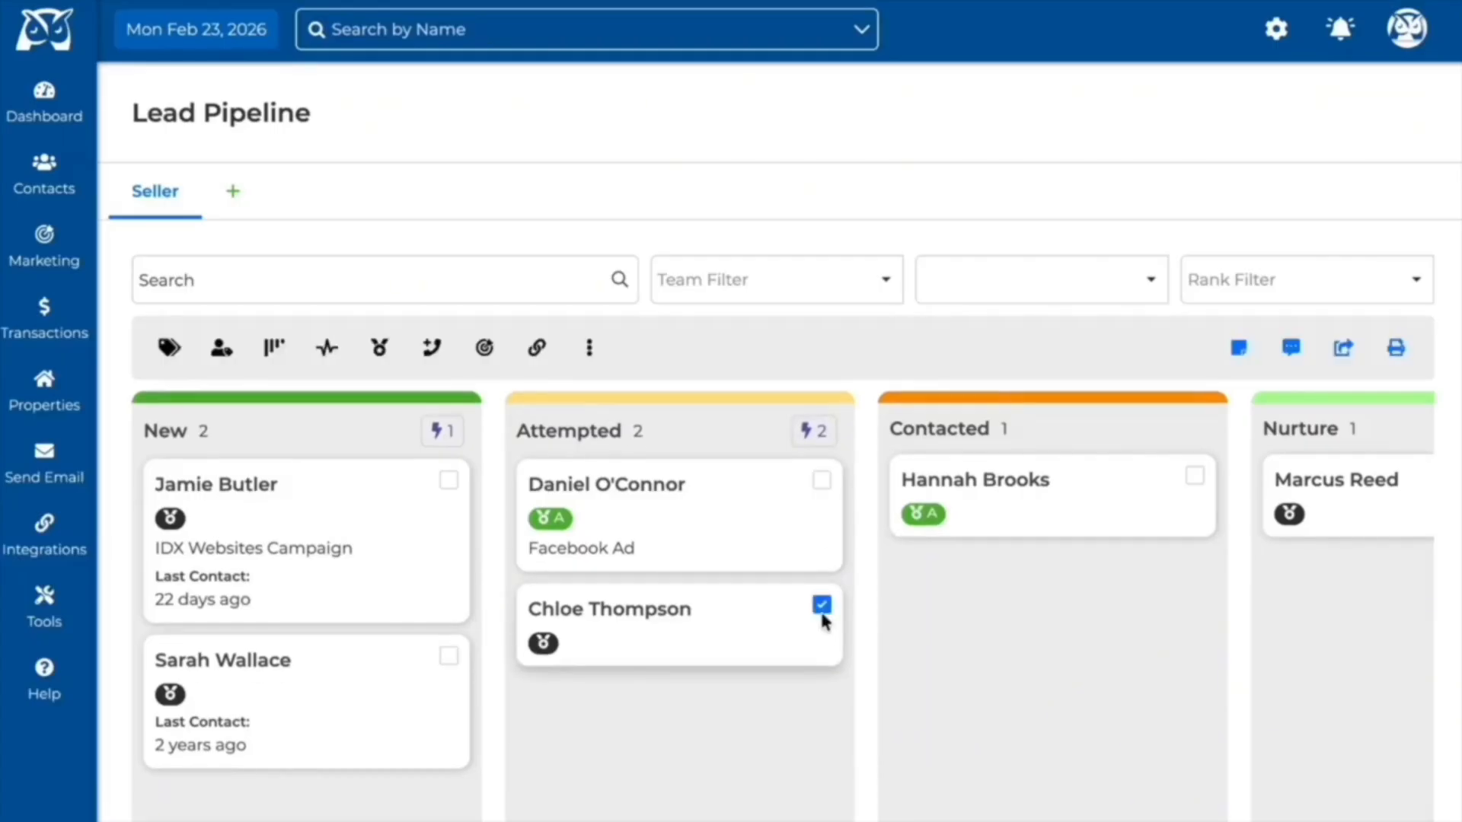
left_click(274, 353)
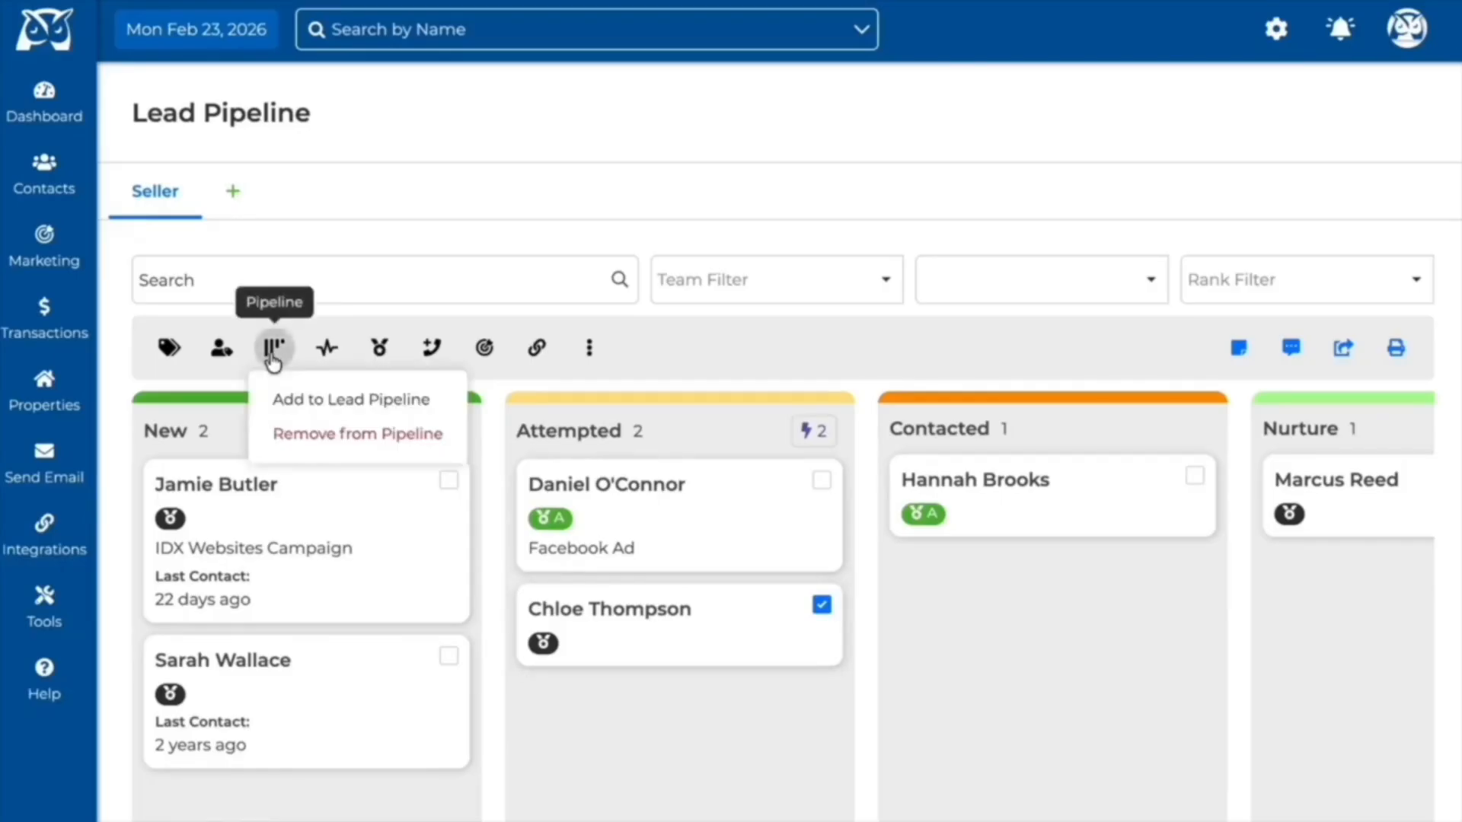
left_click(324, 436)
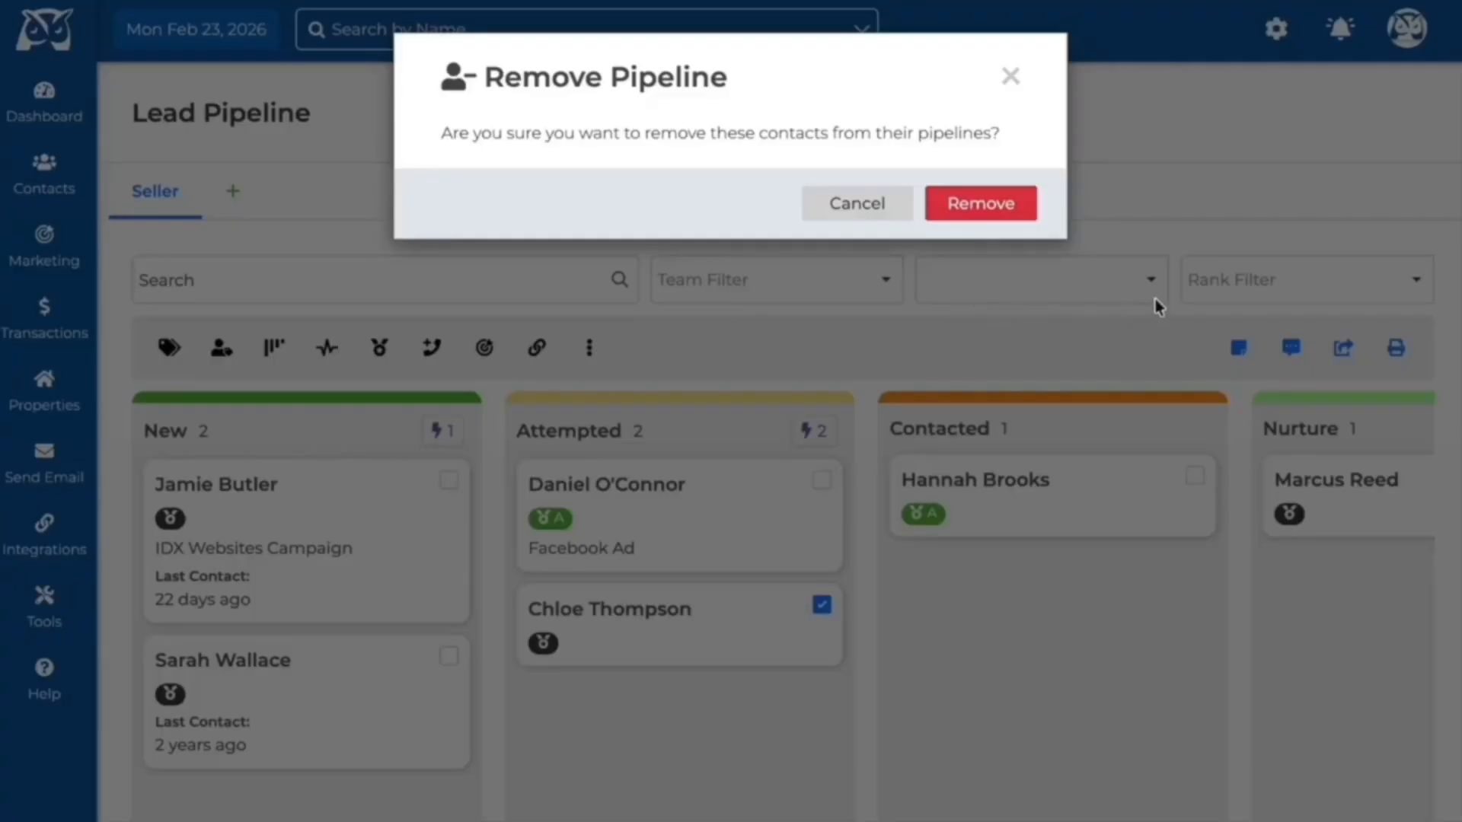
left_click(1004, 205)
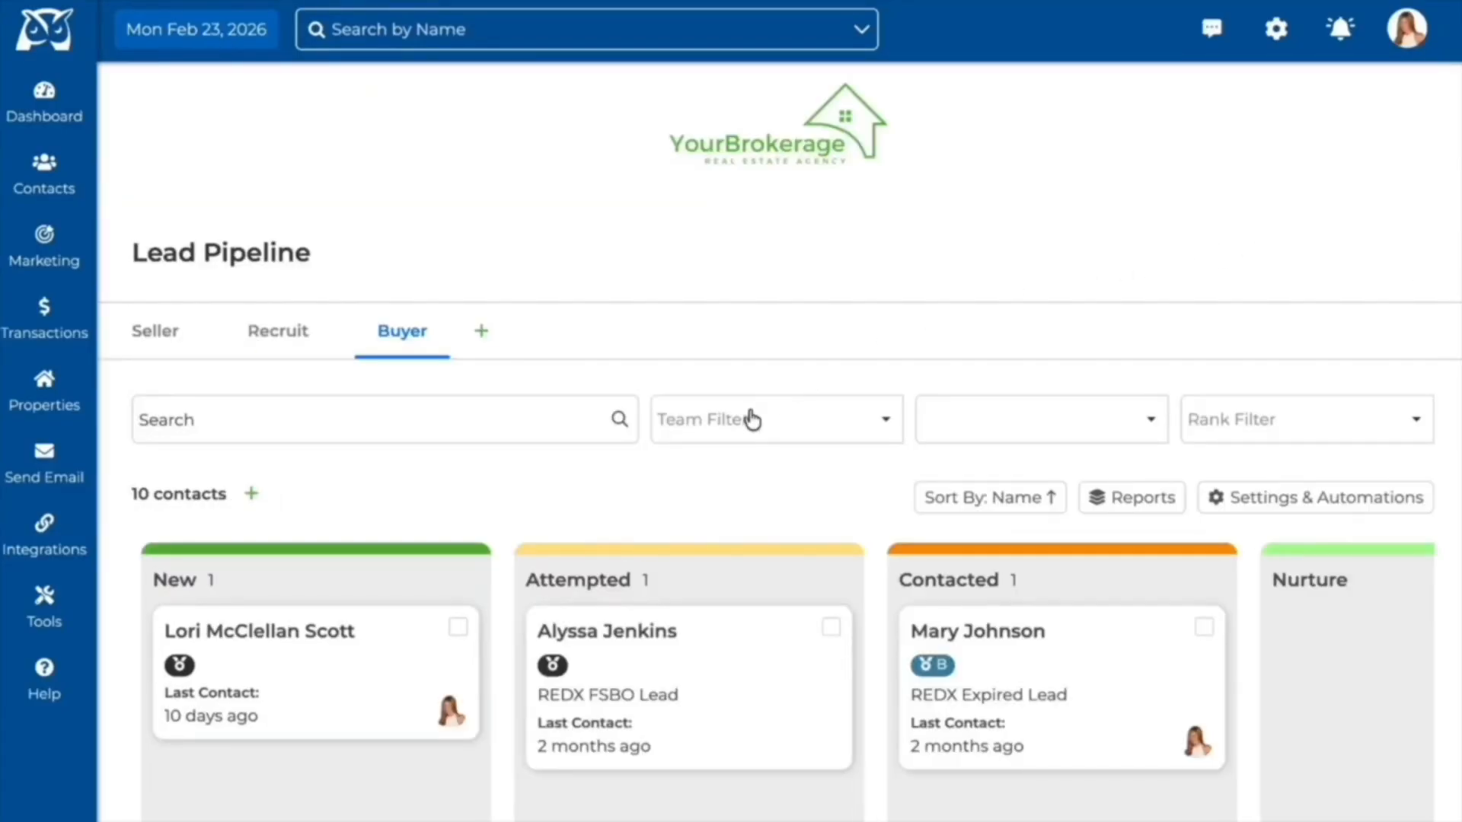
Check which lead sources can be used to filter the Buyer pipeline.
left_click(1064, 423)
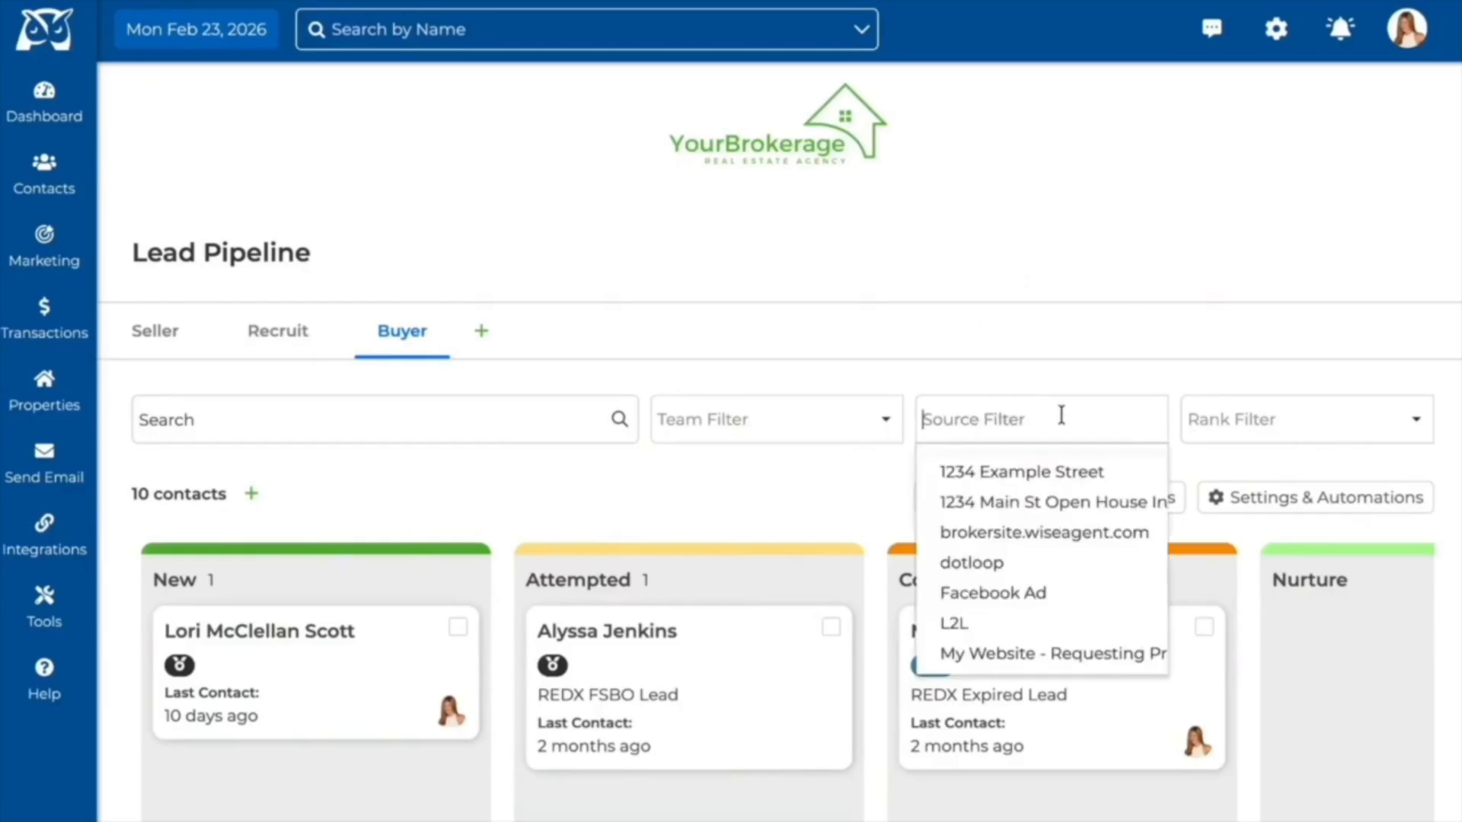
left_click(1059, 381)
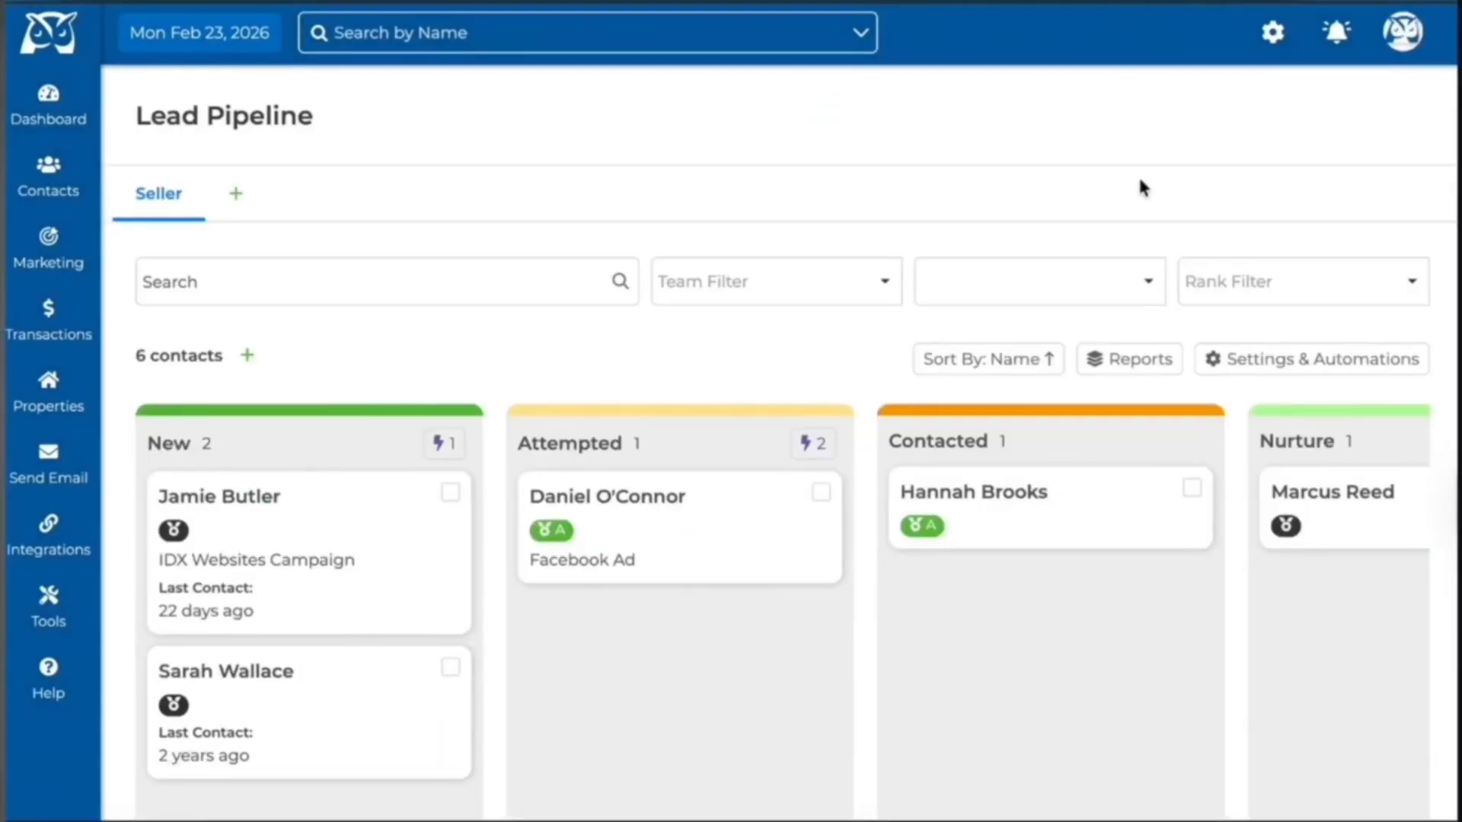
Select both contacts in the New column of the Seller pipeline and set their rank to B.
left_click(449, 492)
left_click(447, 658)
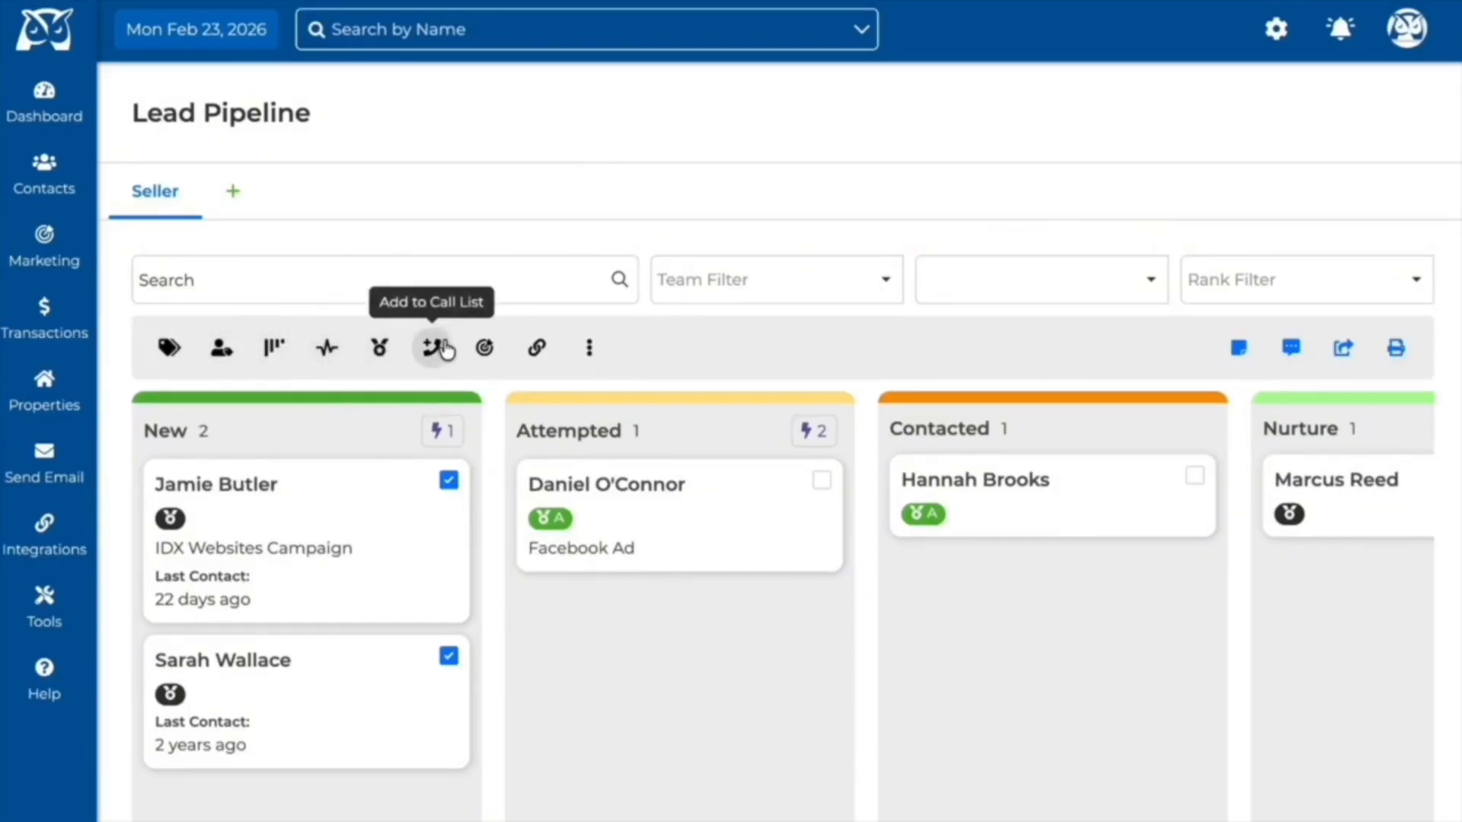
left_click(383, 349)
left_click(666, 137)
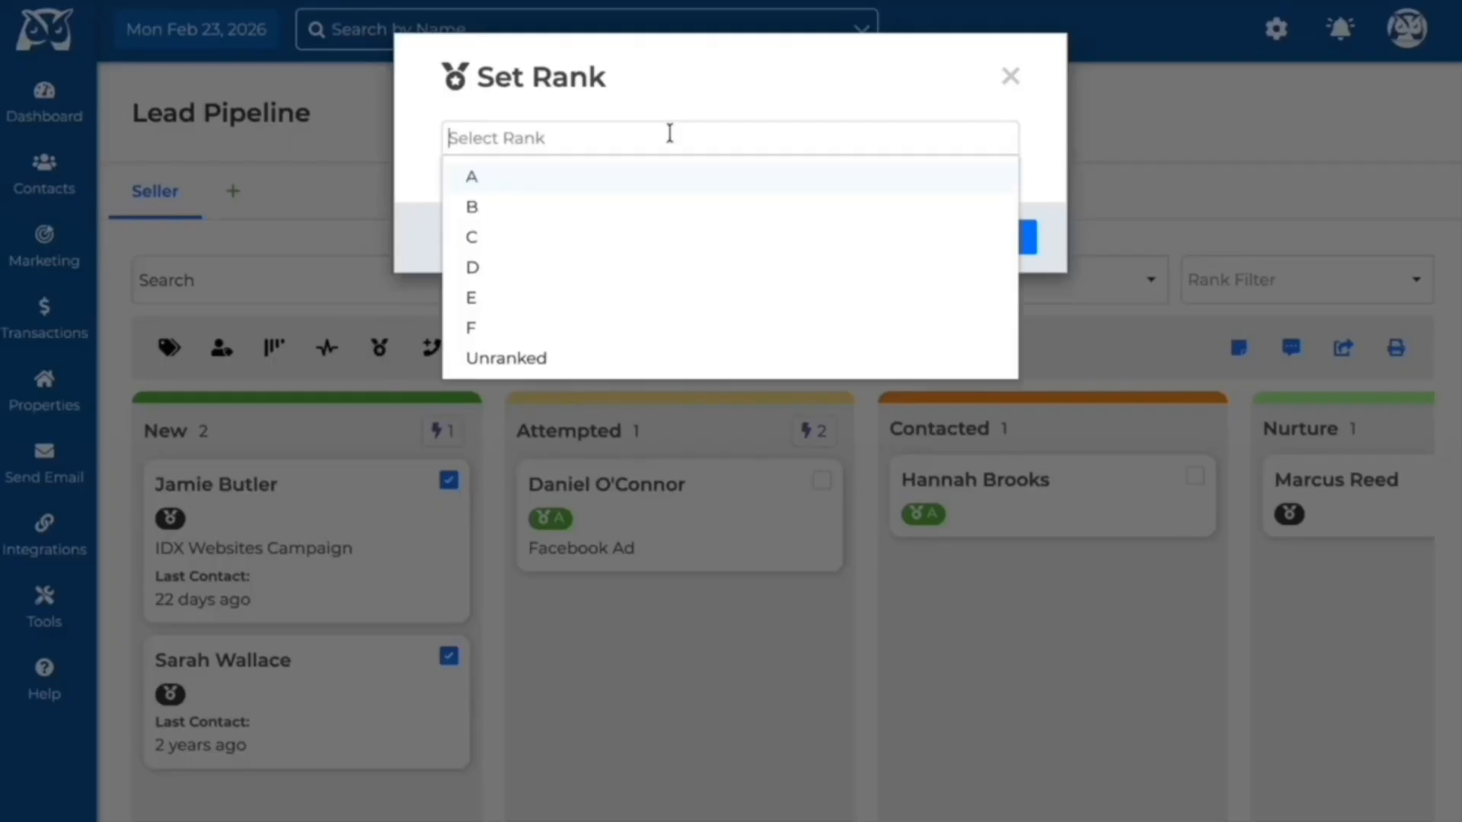
left_click(627, 216)
left_click(966, 259)
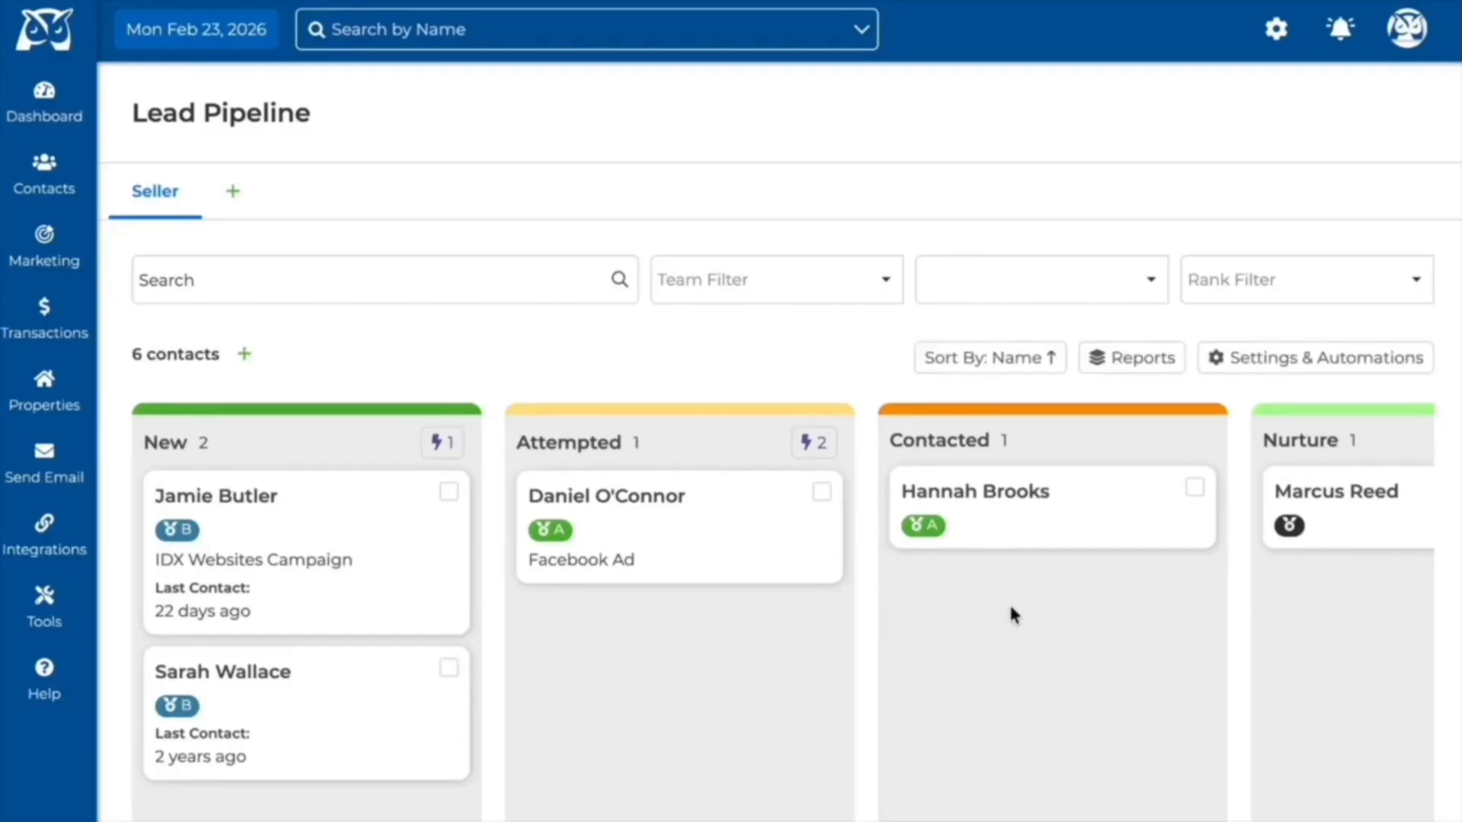
View the status change automations attached to the Active status.
scroll(1010, 610, "right", 10)
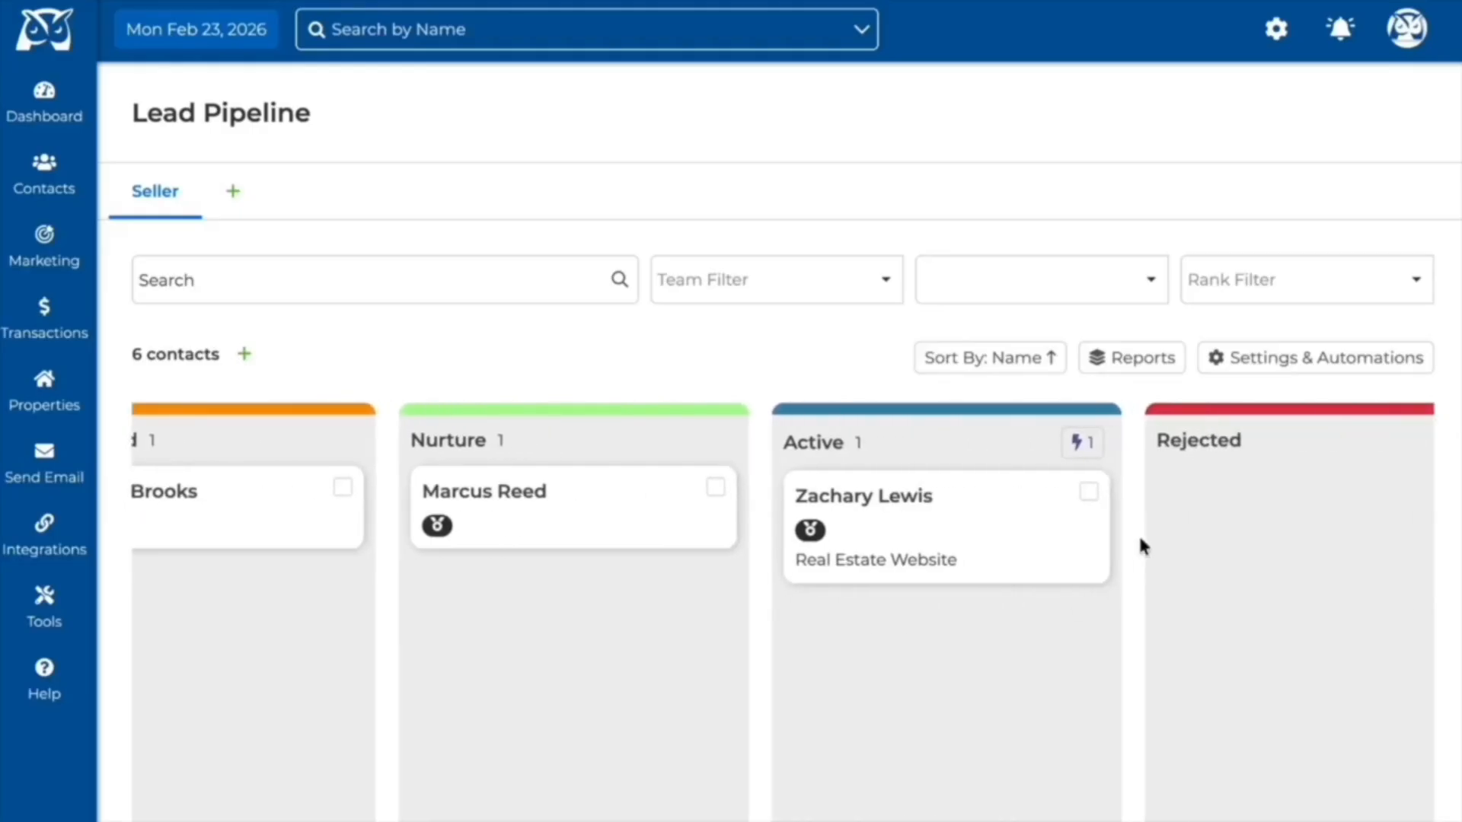
left_click(1082, 442)
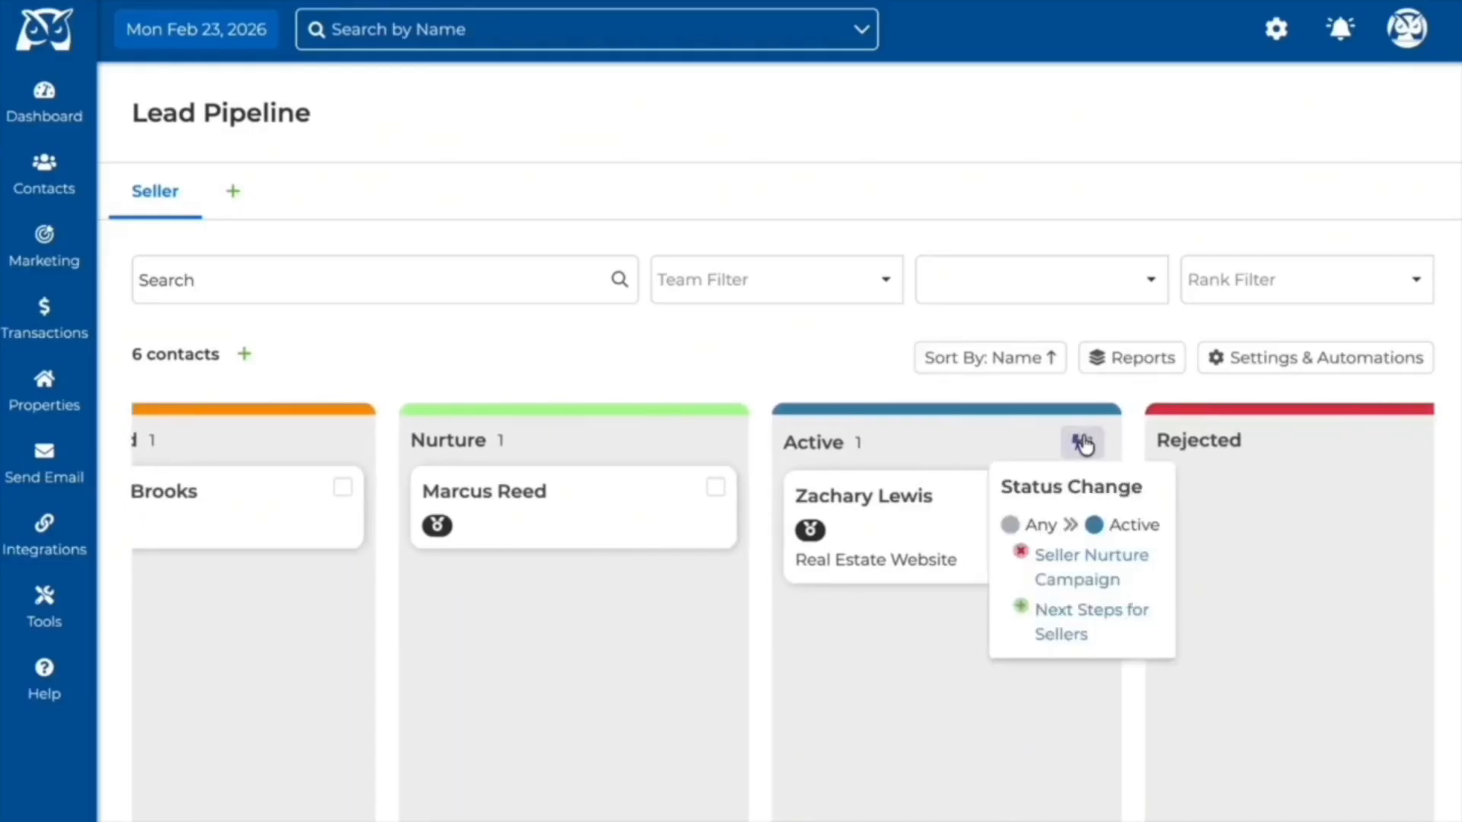